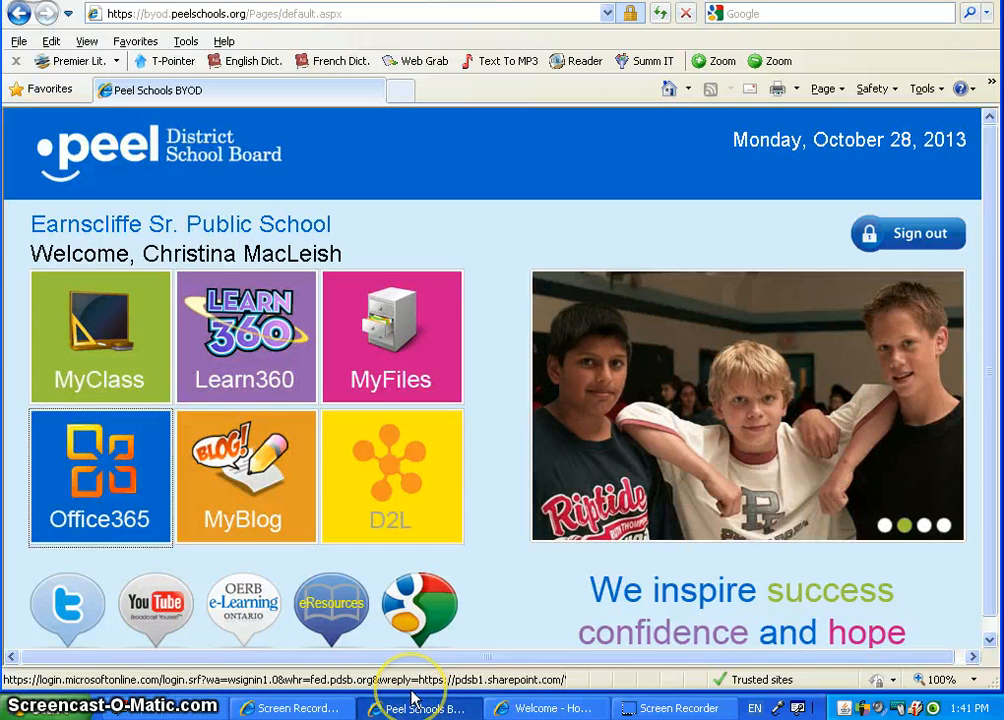
# Switch to the Office 365 Welcome home page from the taskbar.
pyautogui.click(540, 707)
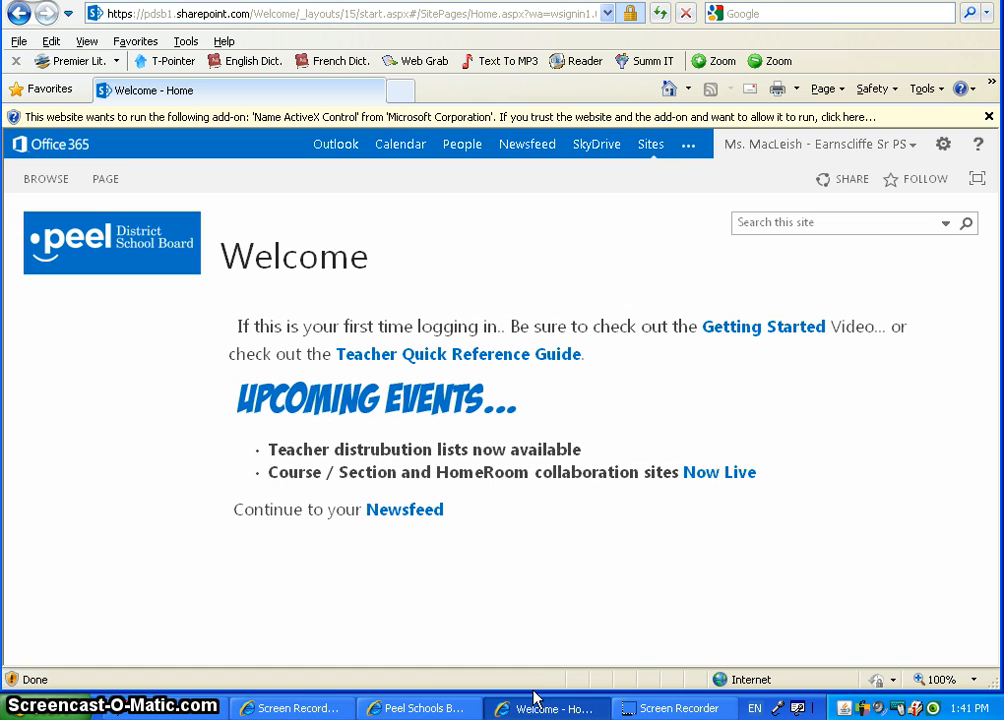
# From SkyDrive's Shared with Me list, enter the MEASUREMENT folder and open '1. UNIT OUTLINE'.
pyautogui.click(597, 144)
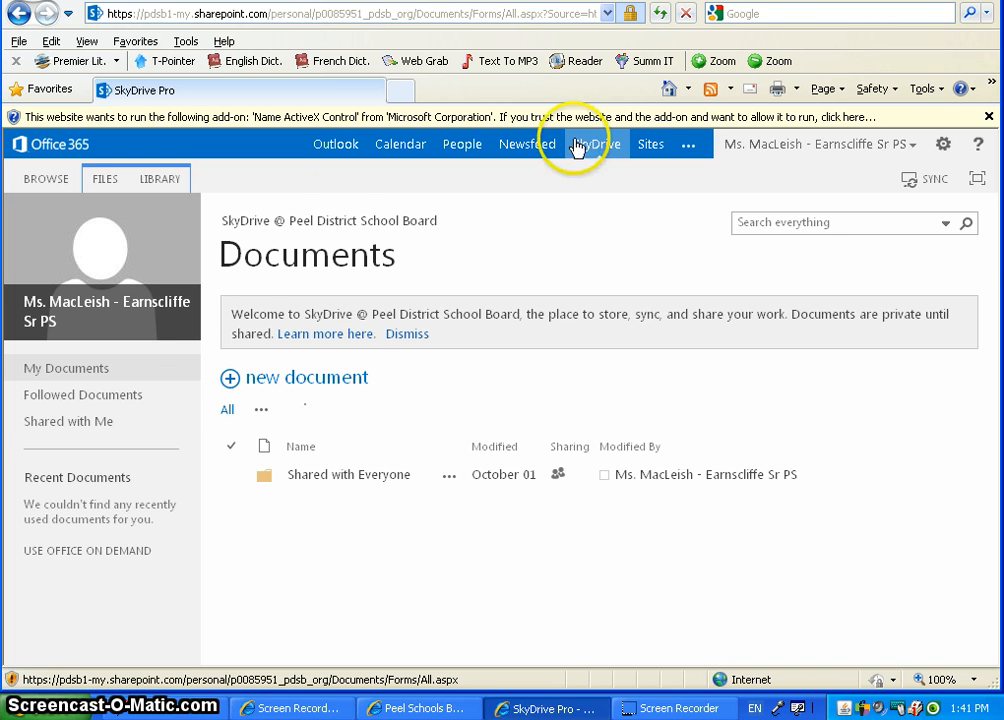
pyautogui.click(82, 424)
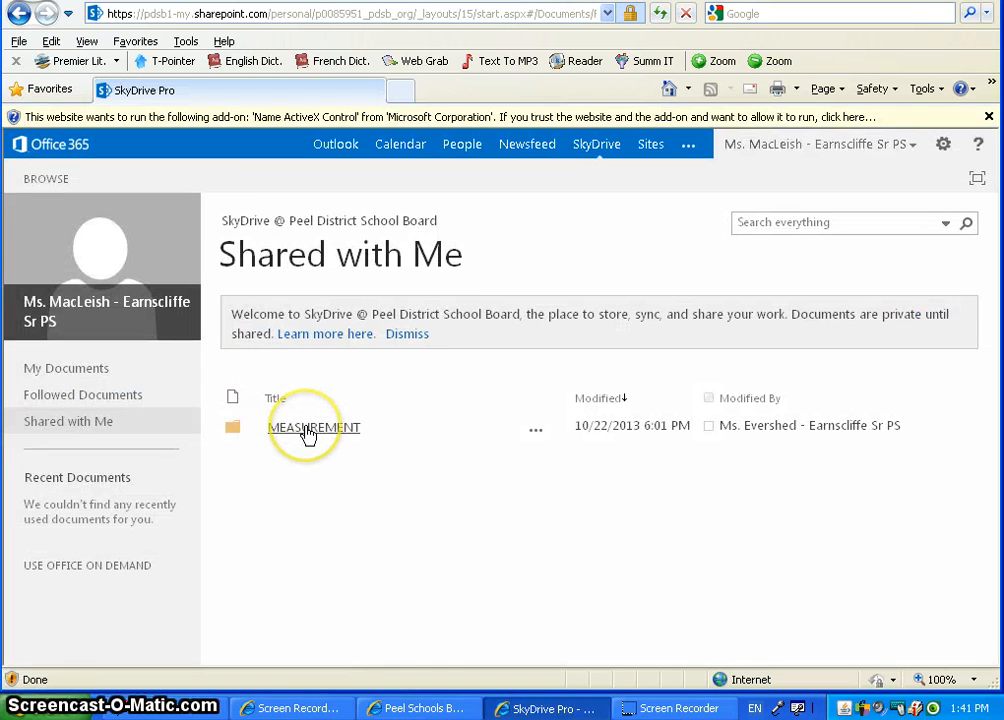
pyautogui.click(307, 430)
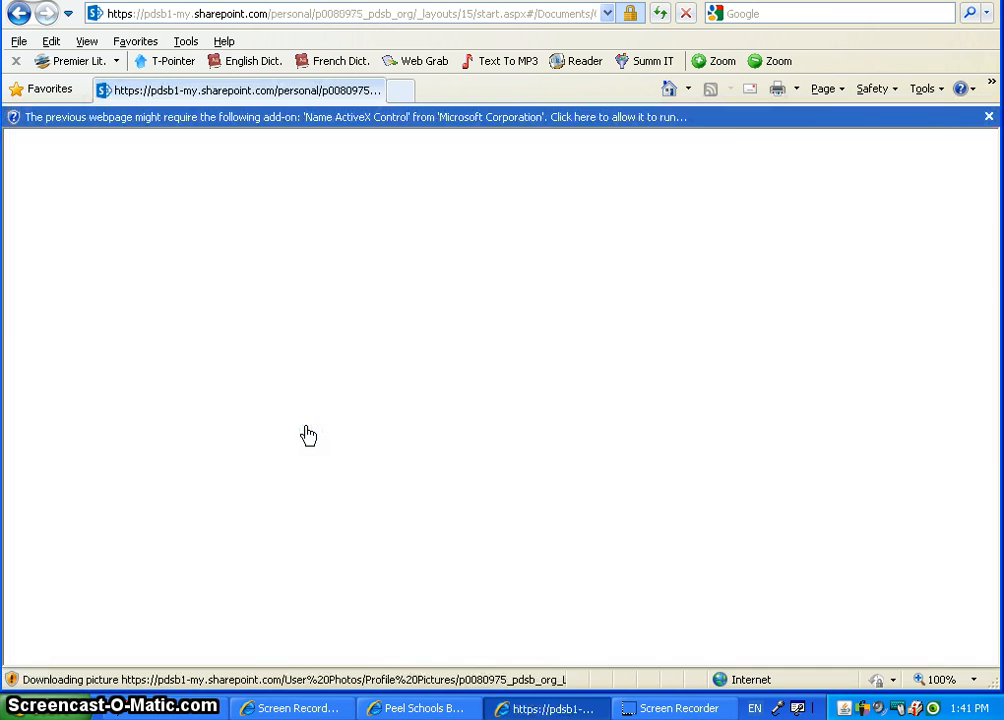
pyautogui.scroll(-3, 307, 432)
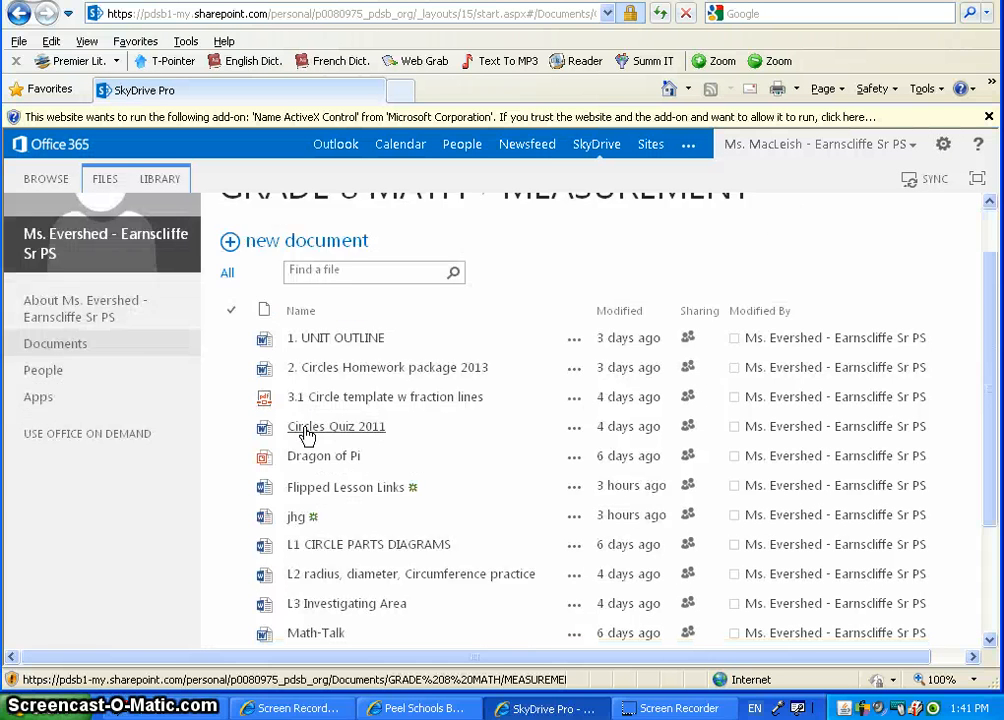
pyautogui.scroll(-1, 307, 434)
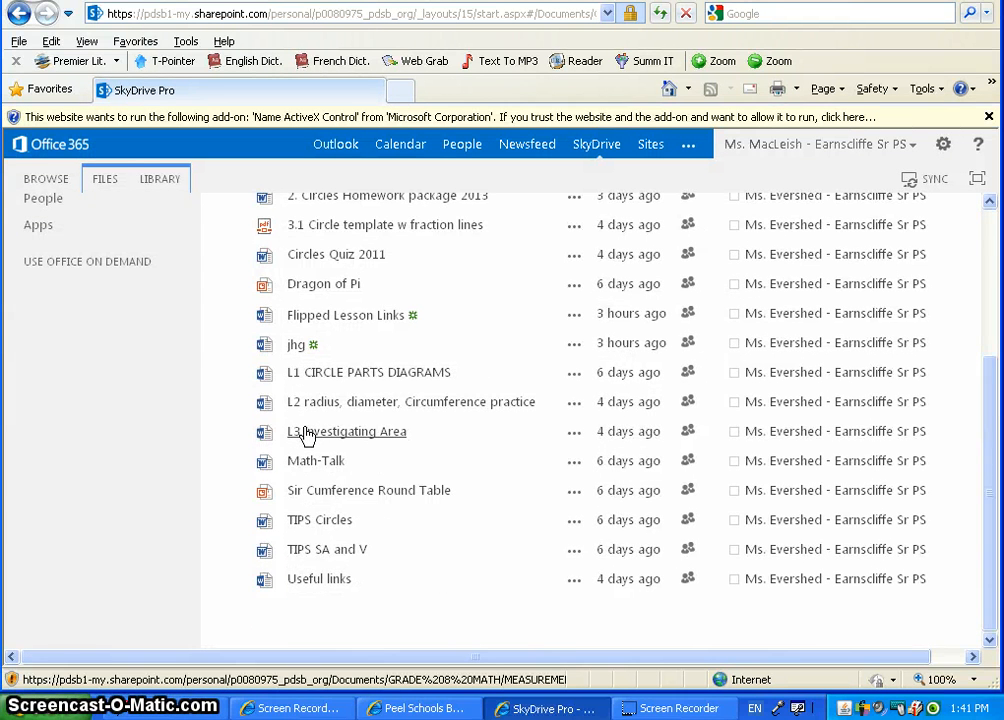
pyautogui.scroll(5, 306, 433)
pyautogui.click(336, 405)
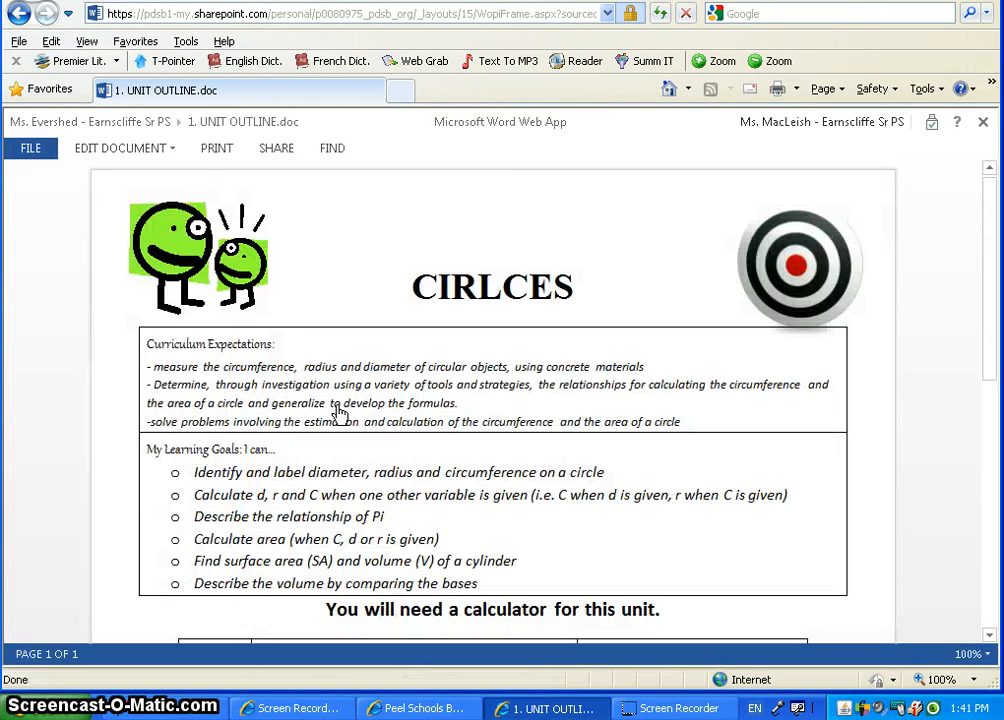
# Edit the unit outline in Word Web App, converting it to '1. UNIT OUTLINE.docx' first.
pyautogui.click(105, 148)
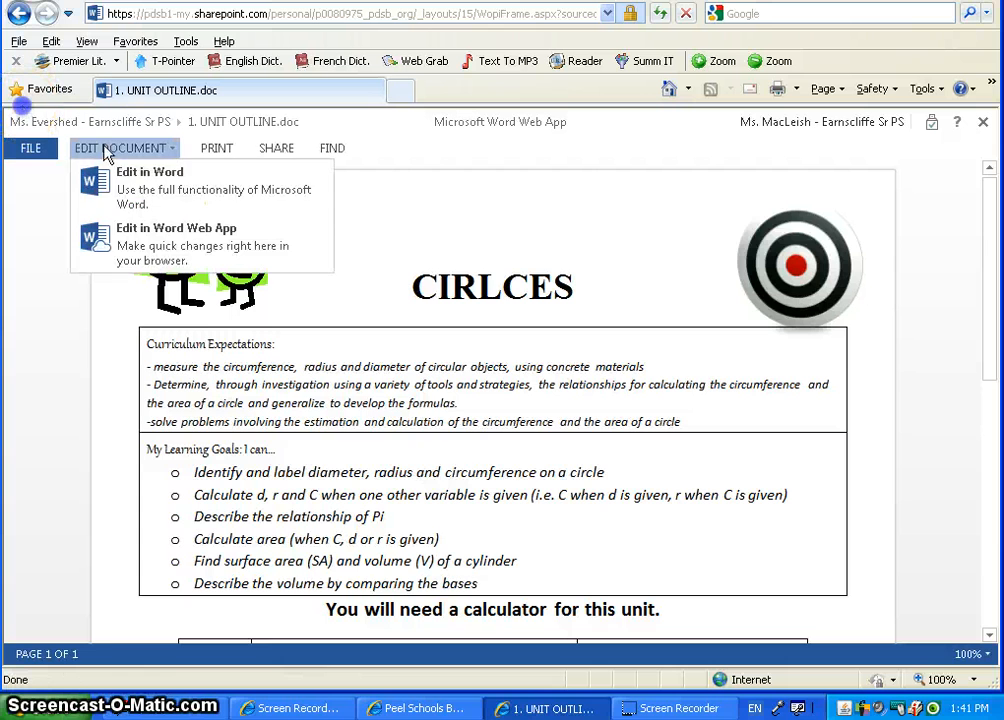
pyautogui.press('Down')
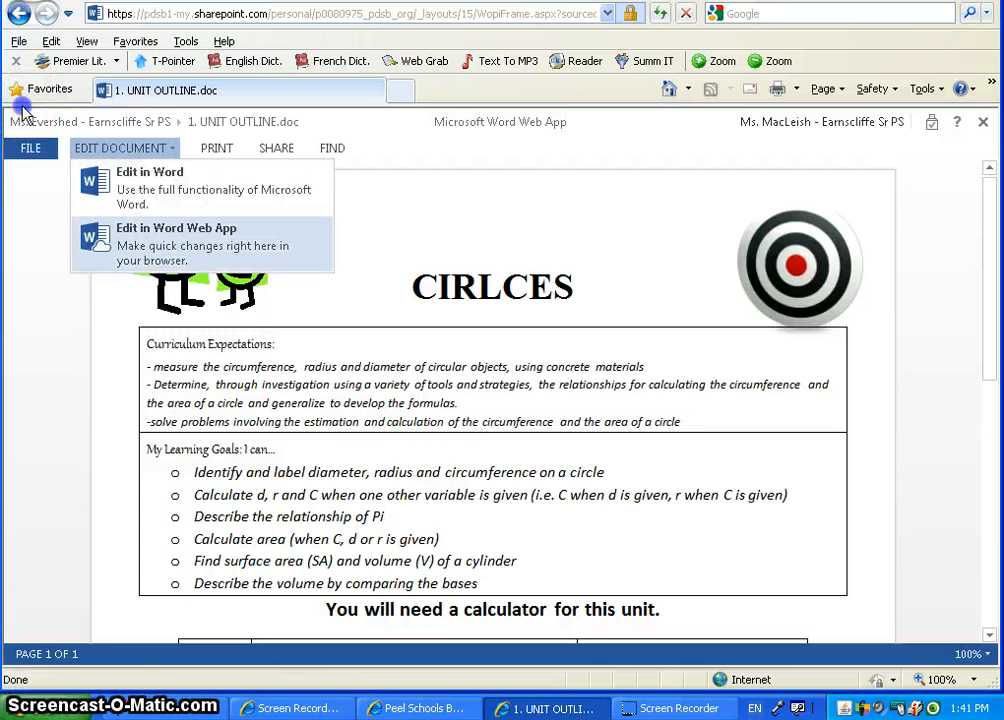
pyautogui.press('Return')
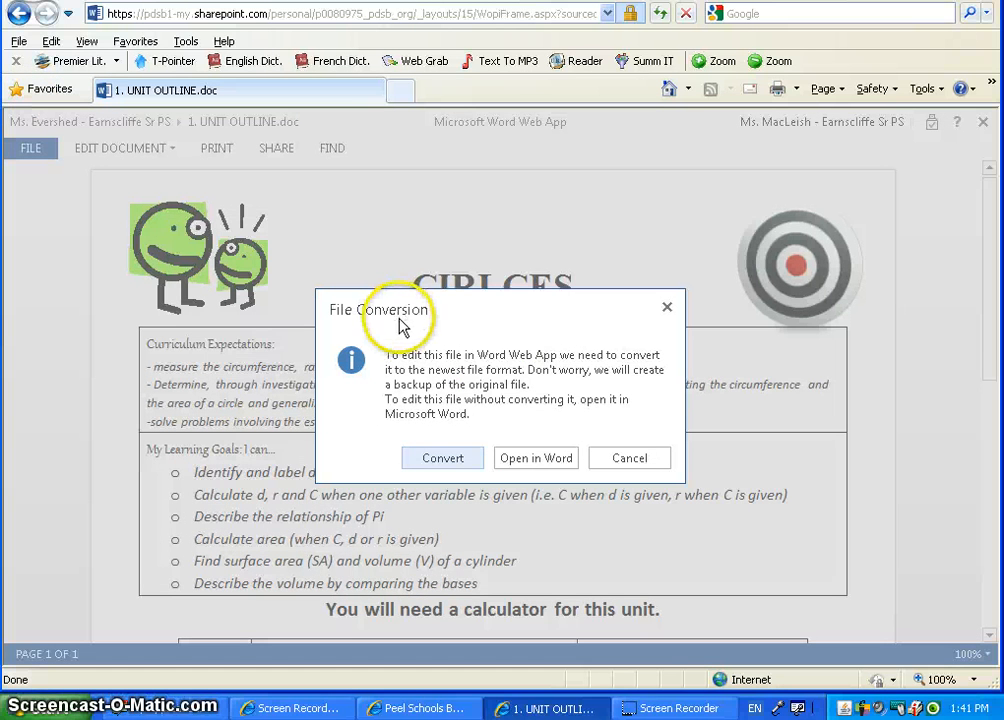
pyautogui.click(452, 460)
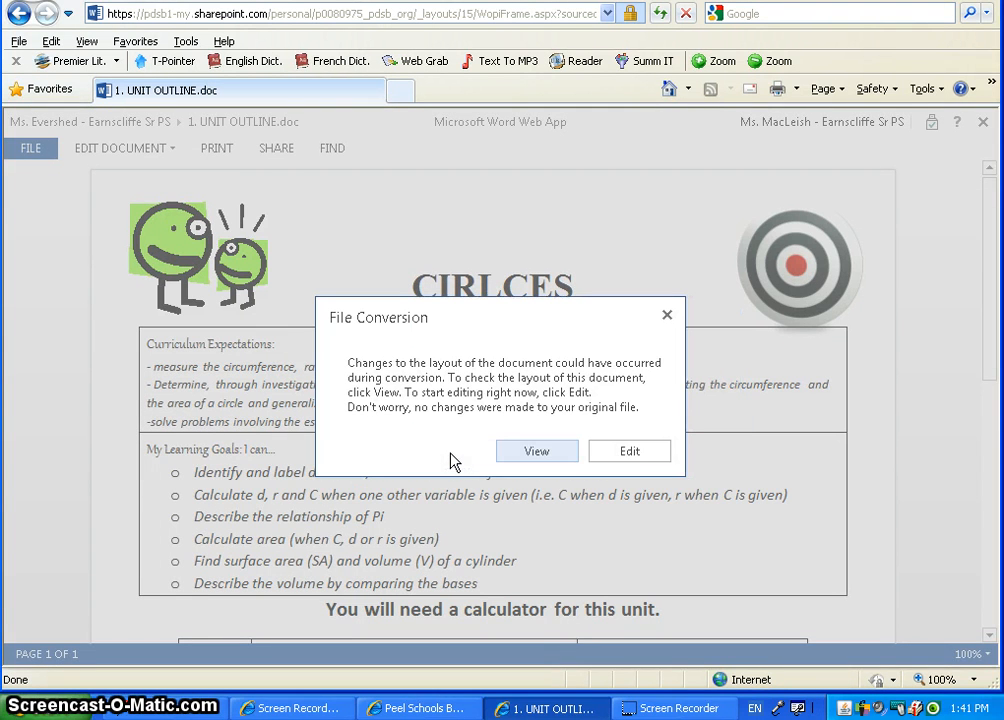
pyautogui.click(616, 455)
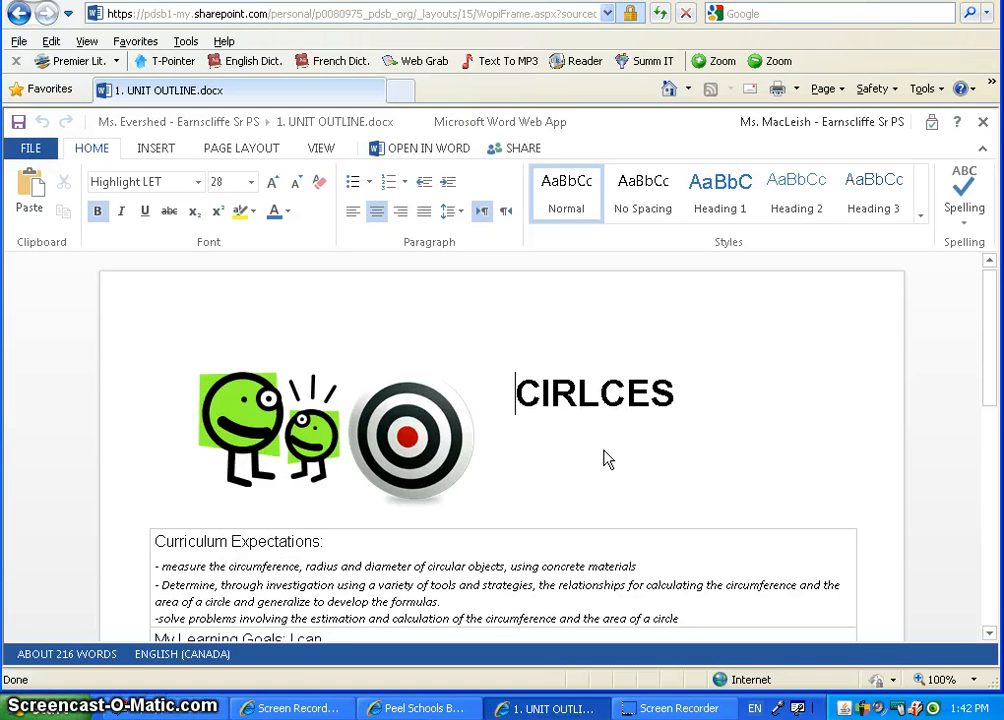
# Remove the stray word and type the teacher's surname after the CIRLCES heading.
pyautogui.click(557, 447)
pyautogui.write('mine')
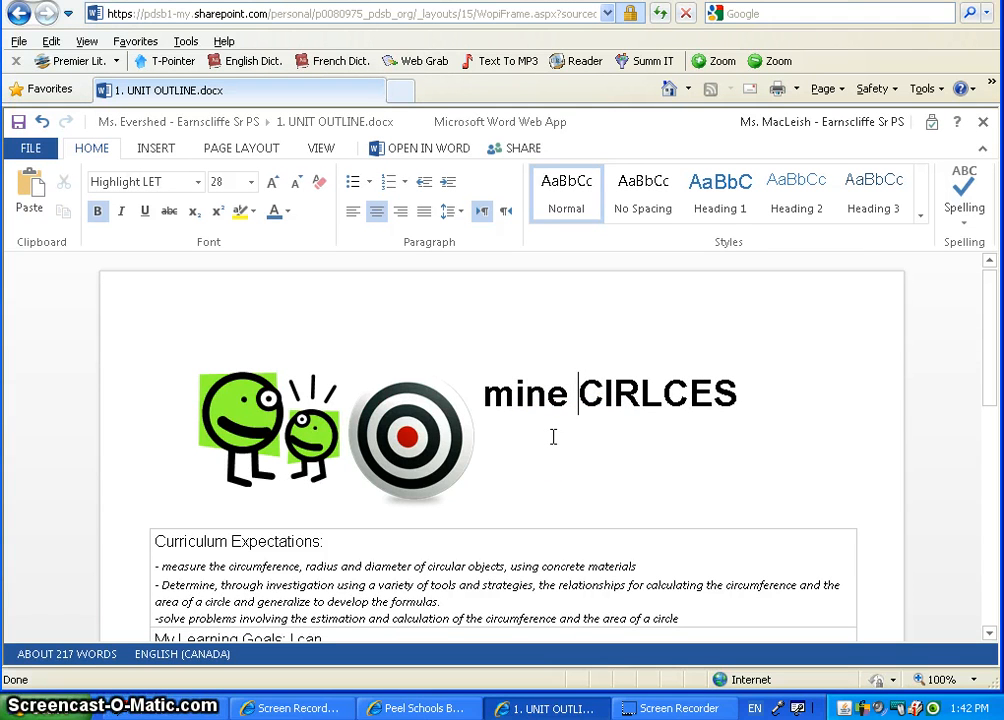
pyautogui.press('BackSpace')
pyautogui.press('BackSpace')
pyautogui.press('BackSpace')
pyautogui.press('BackSpace')
pyautogui.press('BackSpace')
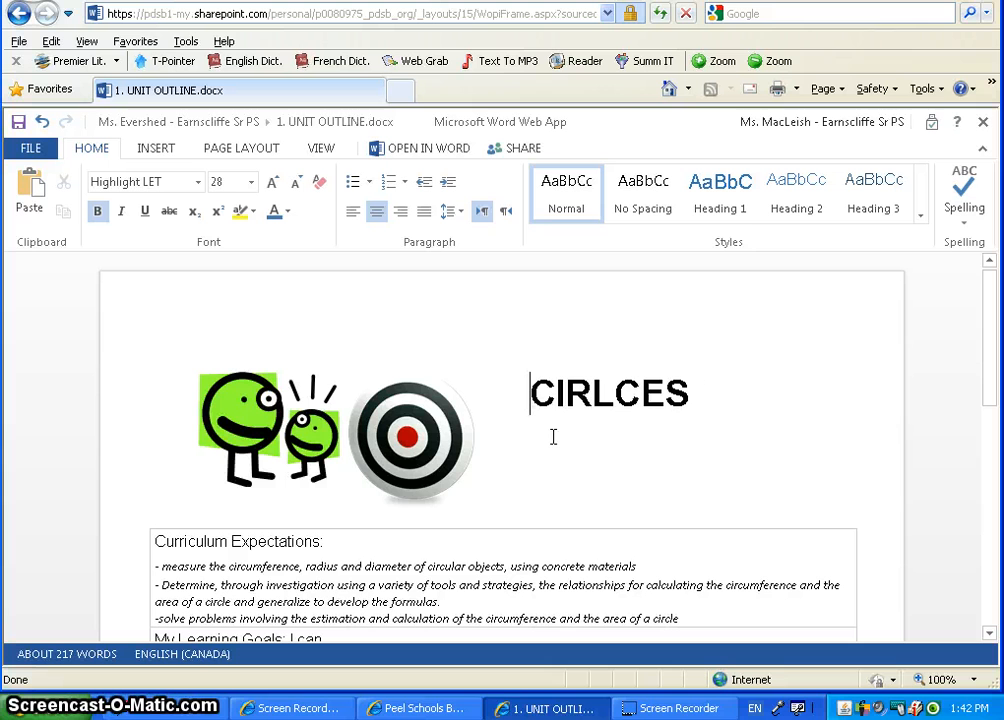
pyautogui.press('Right')
pyautogui.press('Right')
pyautogui.press('Right')
pyautogui.press('Right')
pyautogui.press('Right')
pyautogui.press('Right')
pyautogui.press('Right')
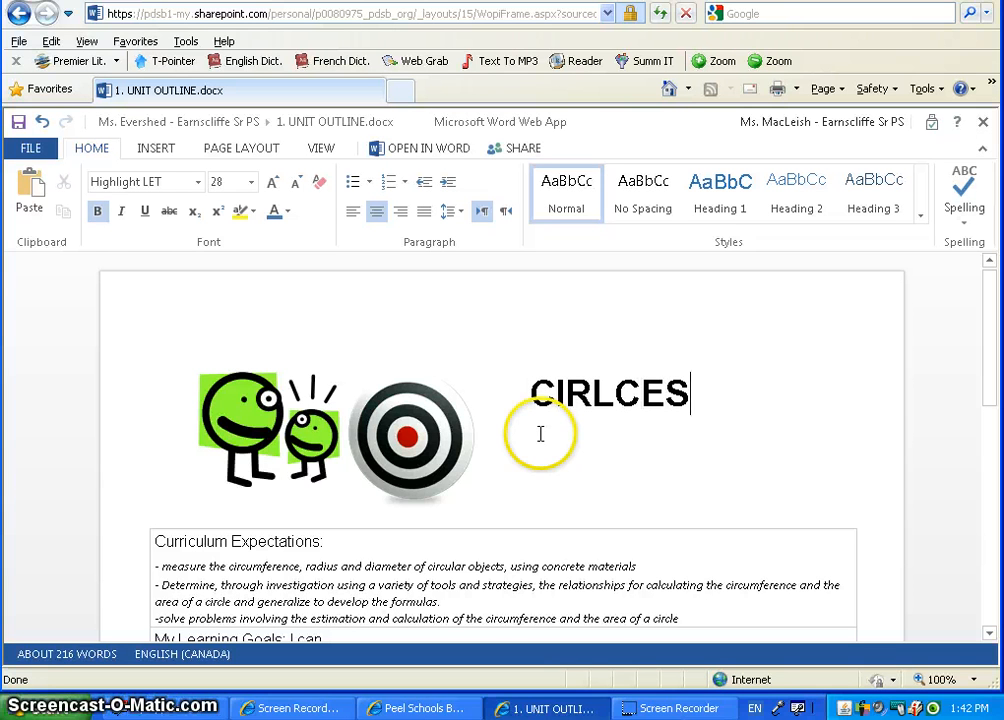
pyautogui.write('M')
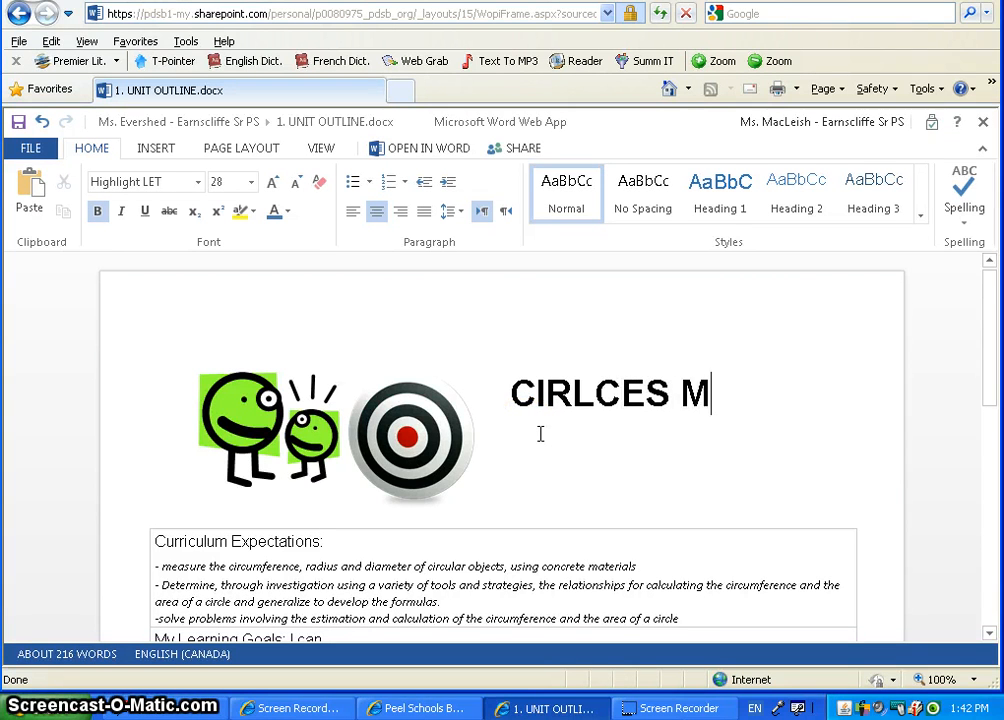
pyautogui.write('ac')
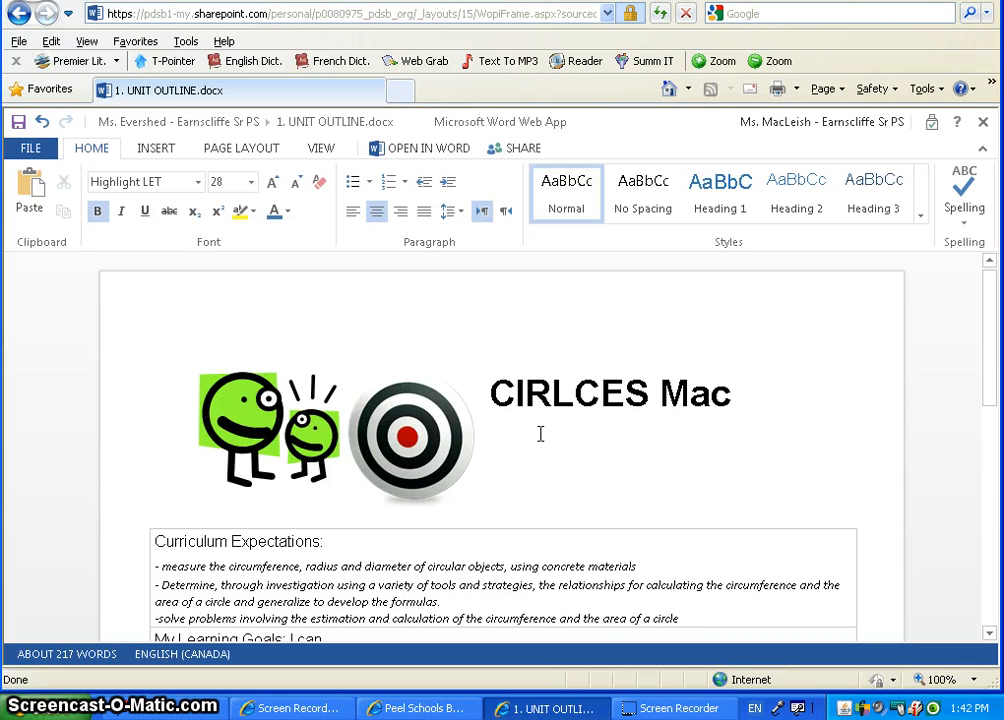
pyautogui.write('Leish')
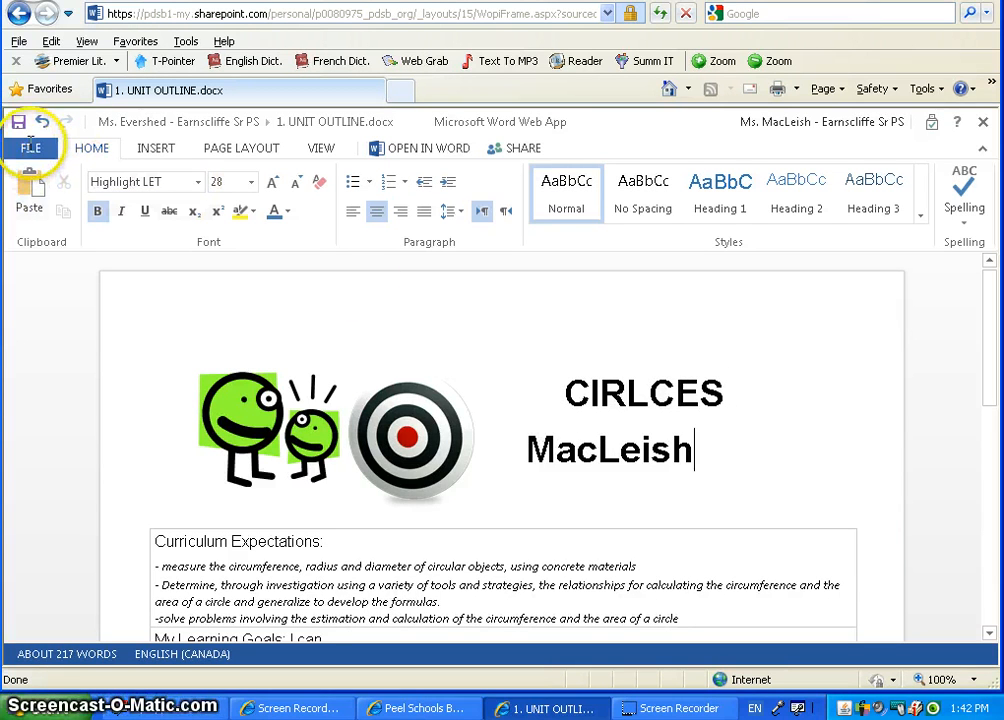
pyautogui.click(30, 145)
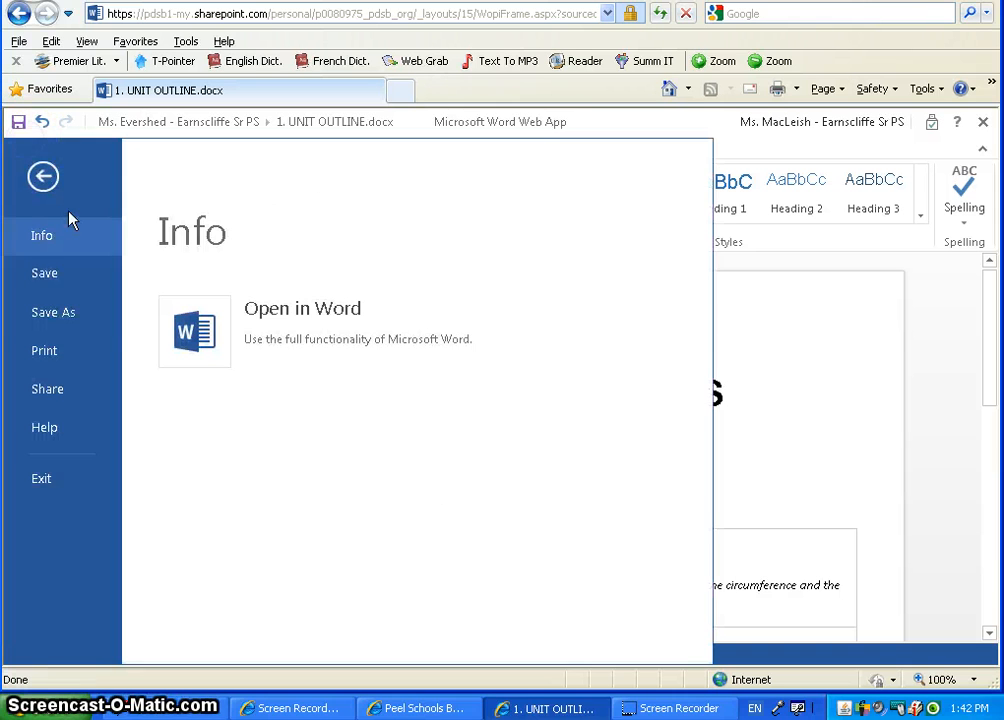
pyautogui.click(18, 121)
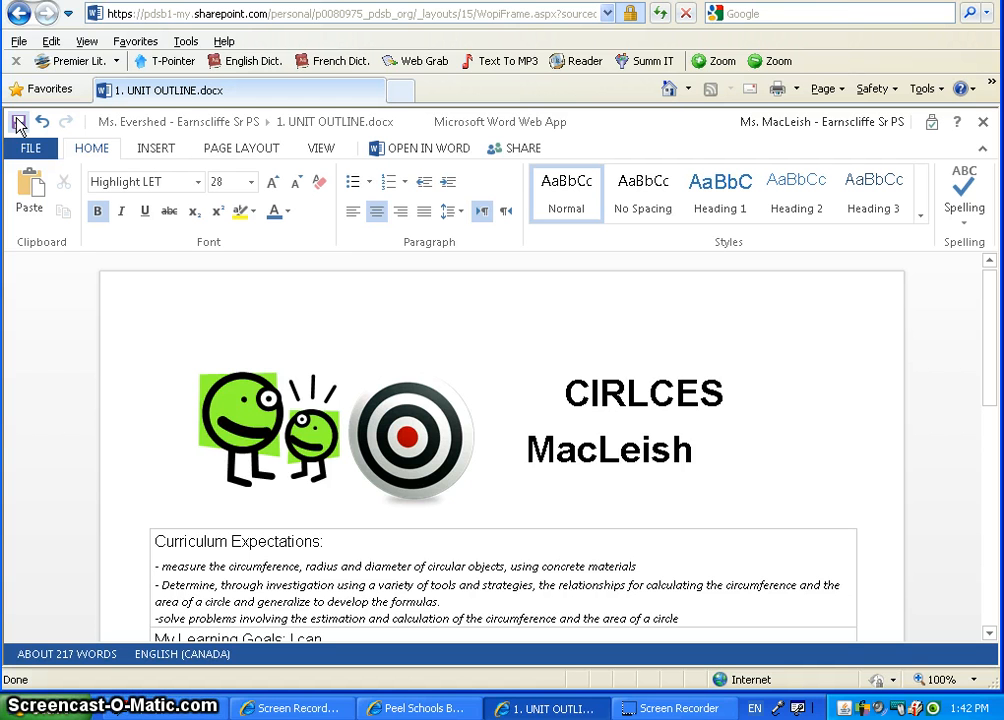
pyautogui.click(18, 122)
pyautogui.click(18, 142)
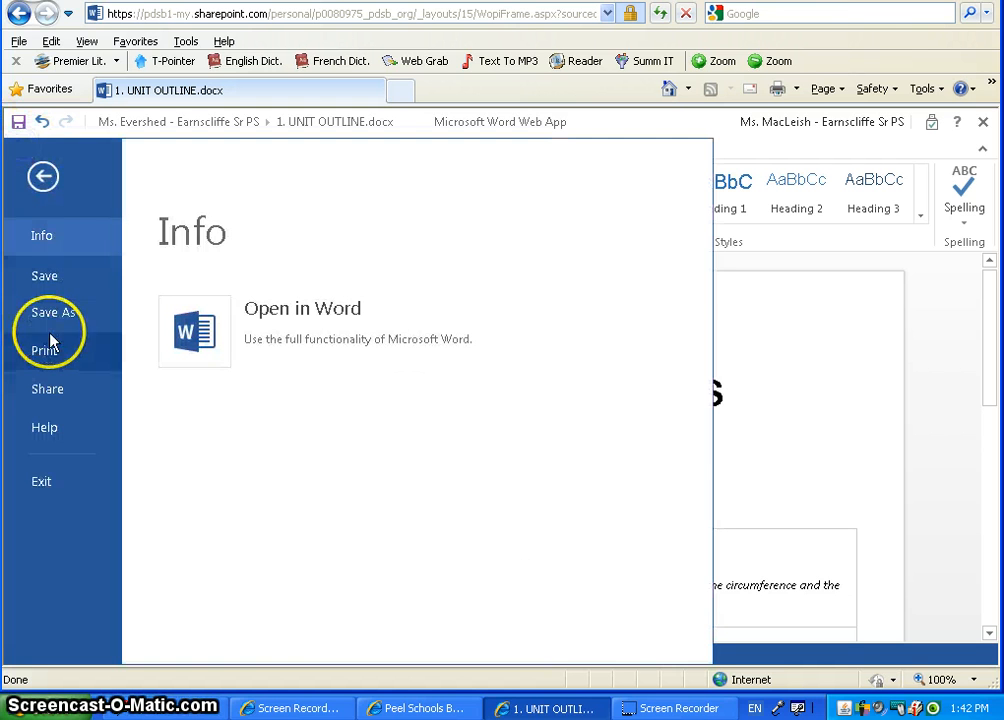
pyautogui.click(53, 314)
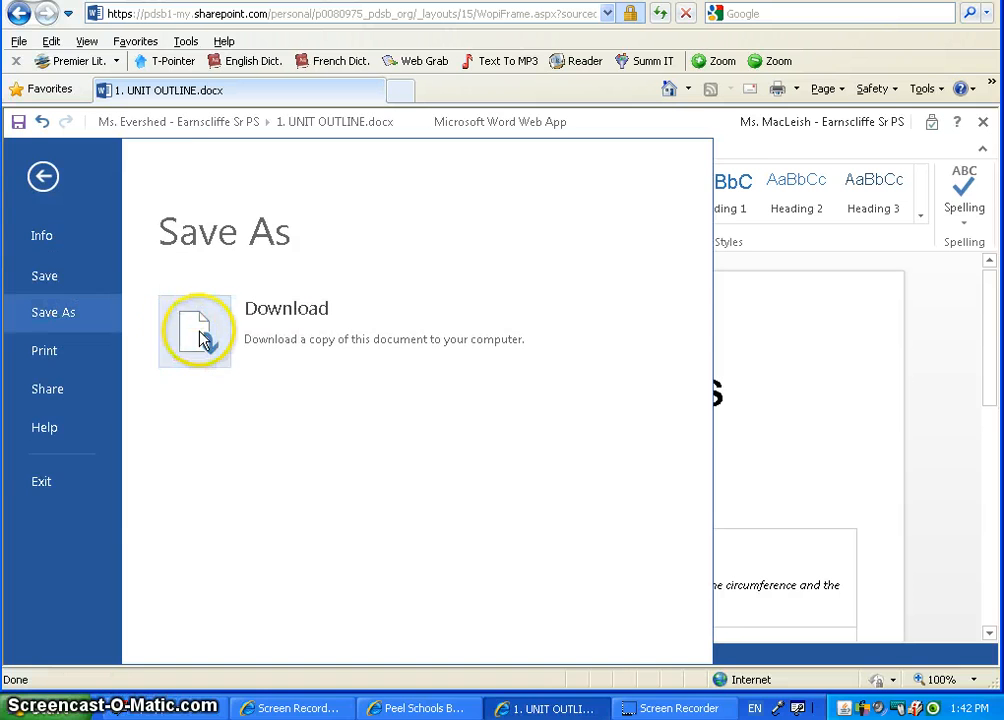
pyautogui.click(197, 332)
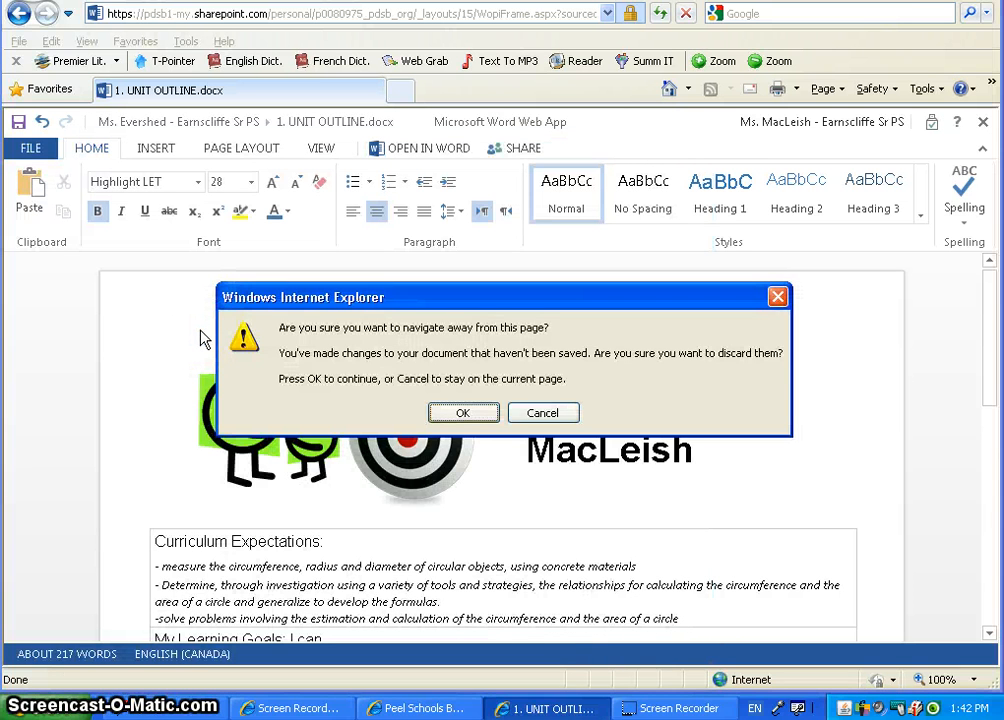
pyautogui.press('Return')
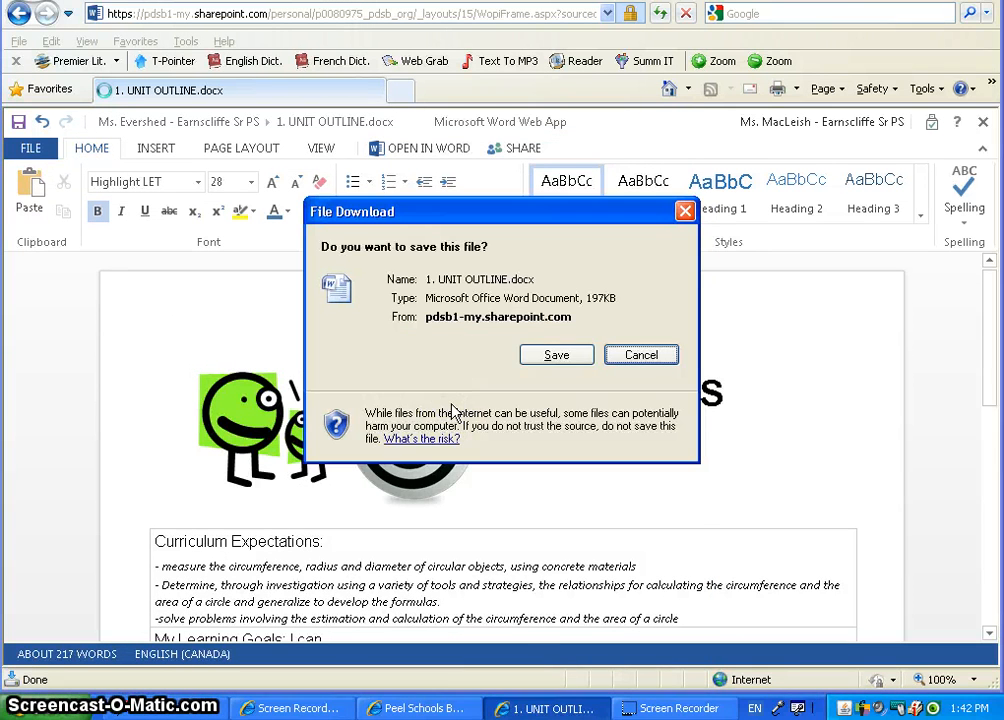
pyautogui.hotkey('alt', 's')
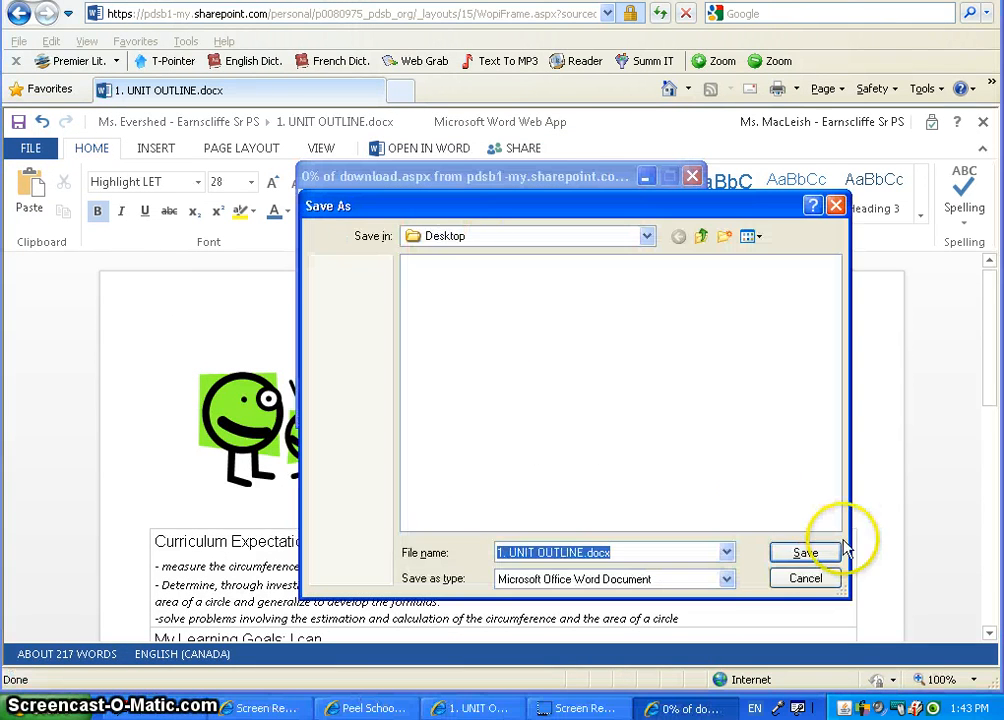
pyautogui.click(807, 580)
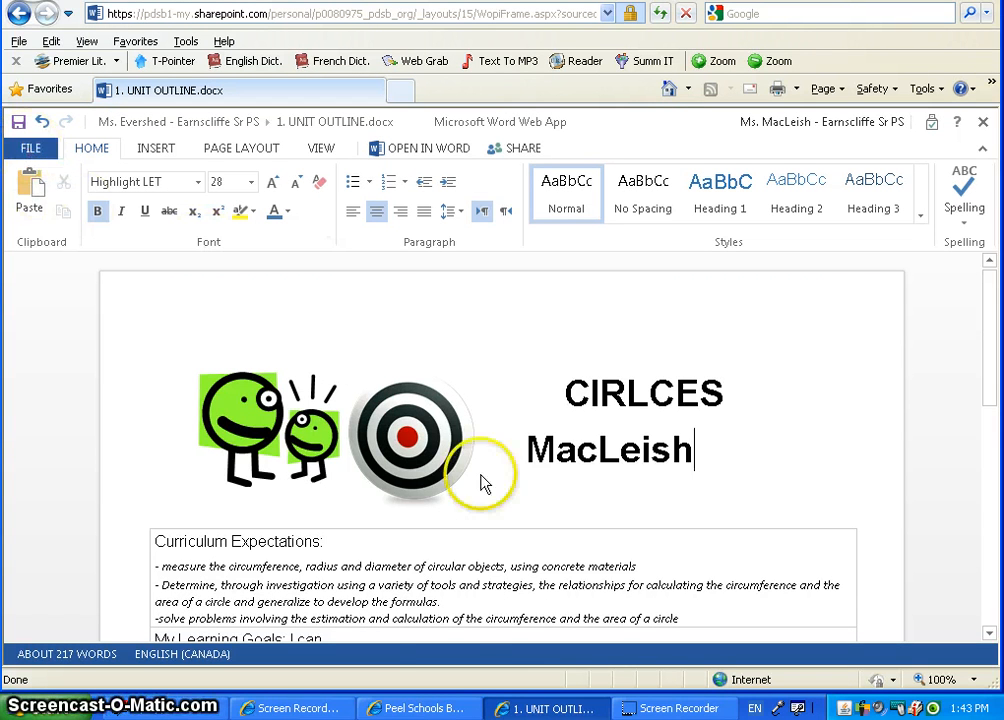
# Leave Word Web App via the breadcrumb and confirm, returning to the MEASUREMENT folder.
pyautogui.click(425, 708)
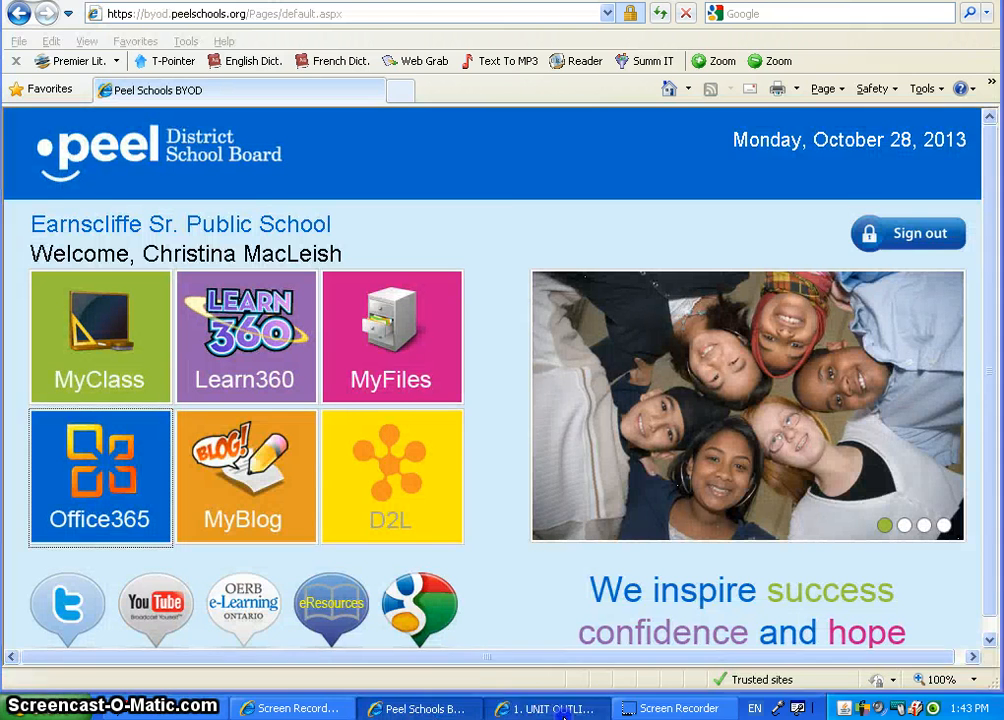
pyautogui.click(553, 707)
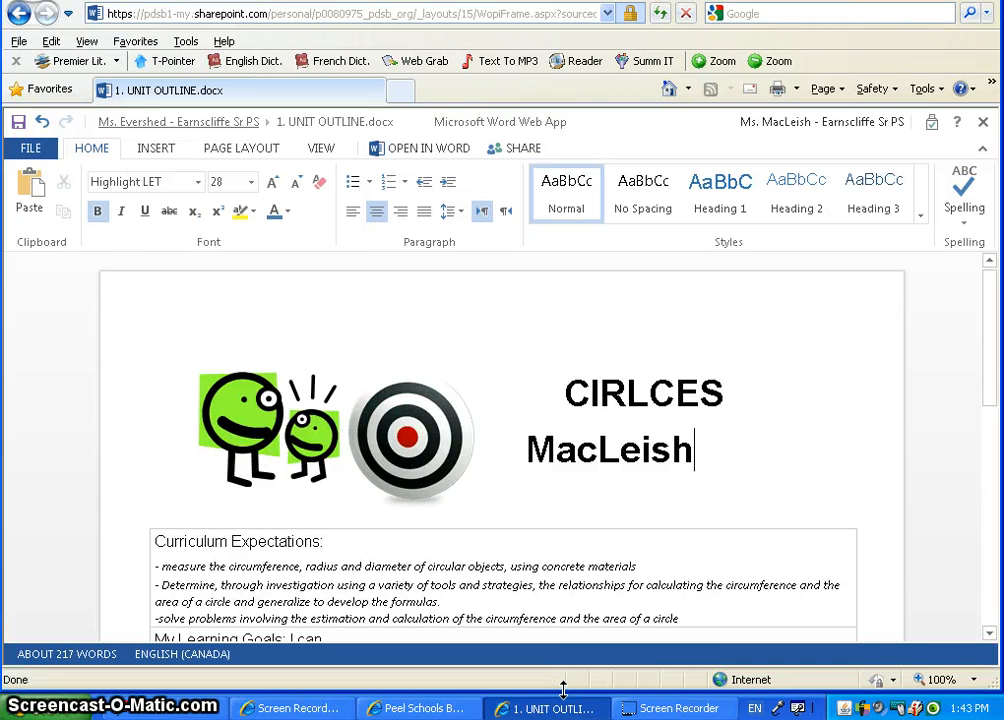
pyautogui.click(183, 124)
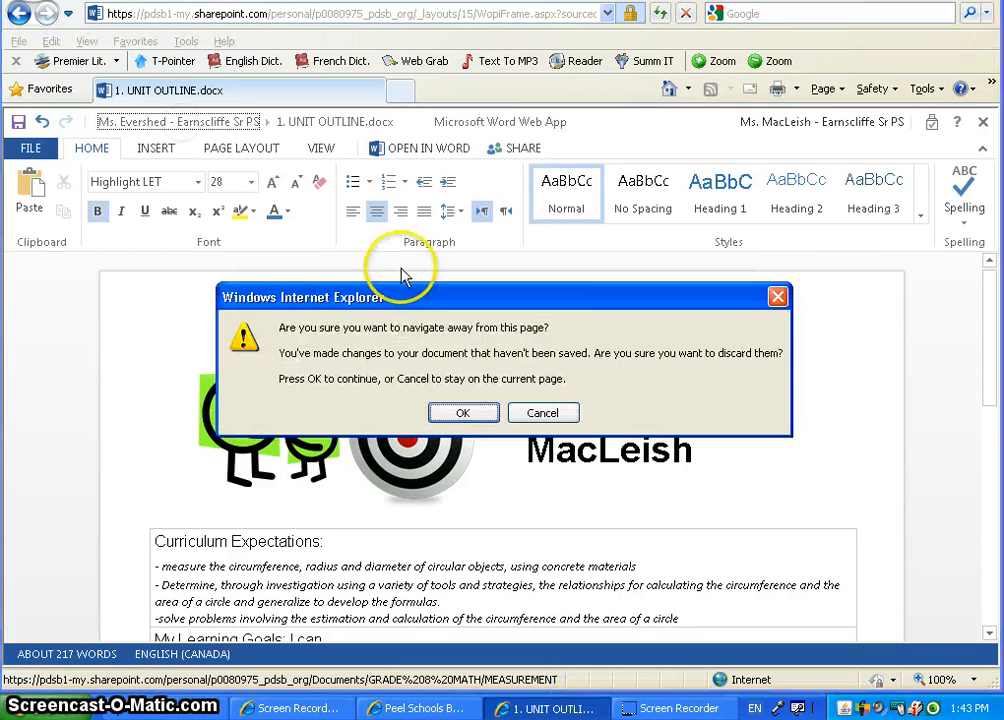
pyautogui.click(468, 414)
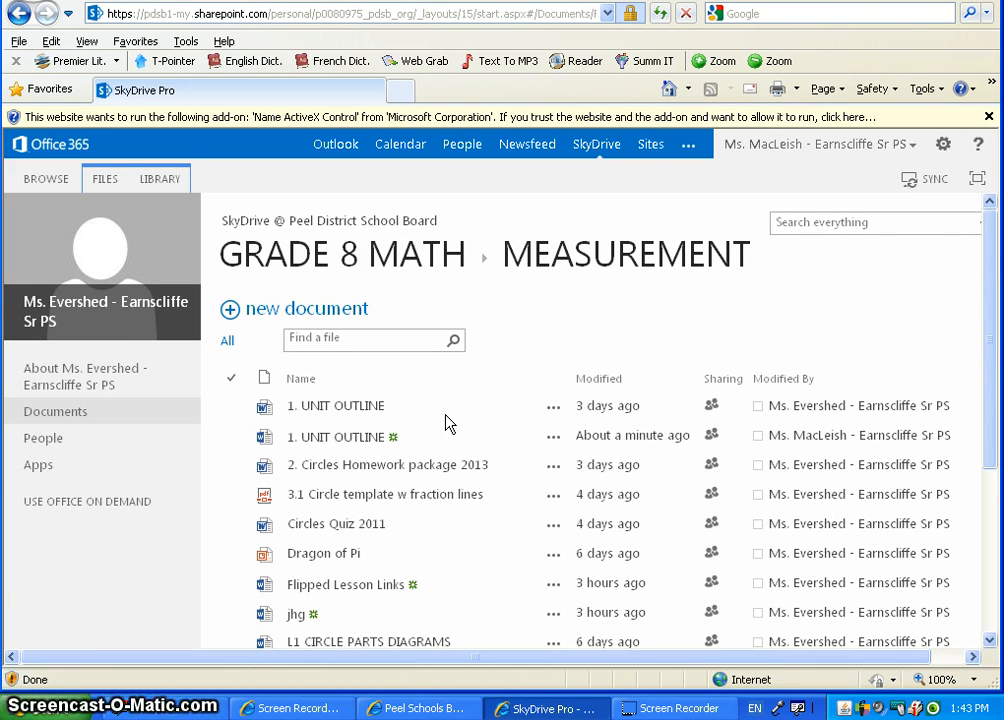
# Go back to your own SkyDrive Documents library and bring up the new-item choices.
pyautogui.click(307, 298)
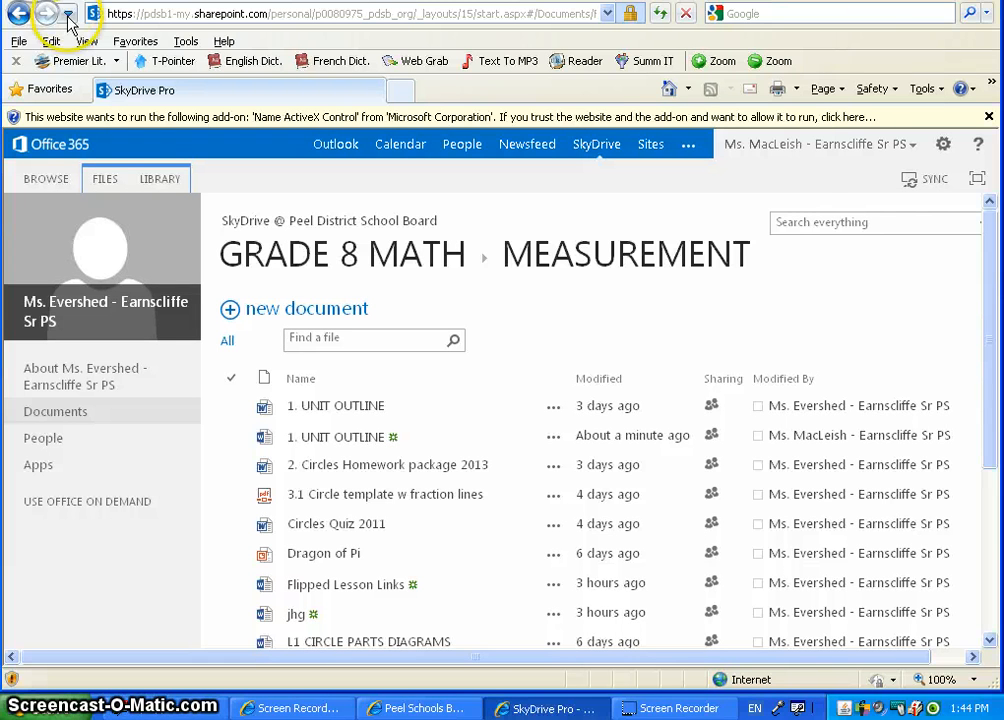
pyautogui.click(175, 105)
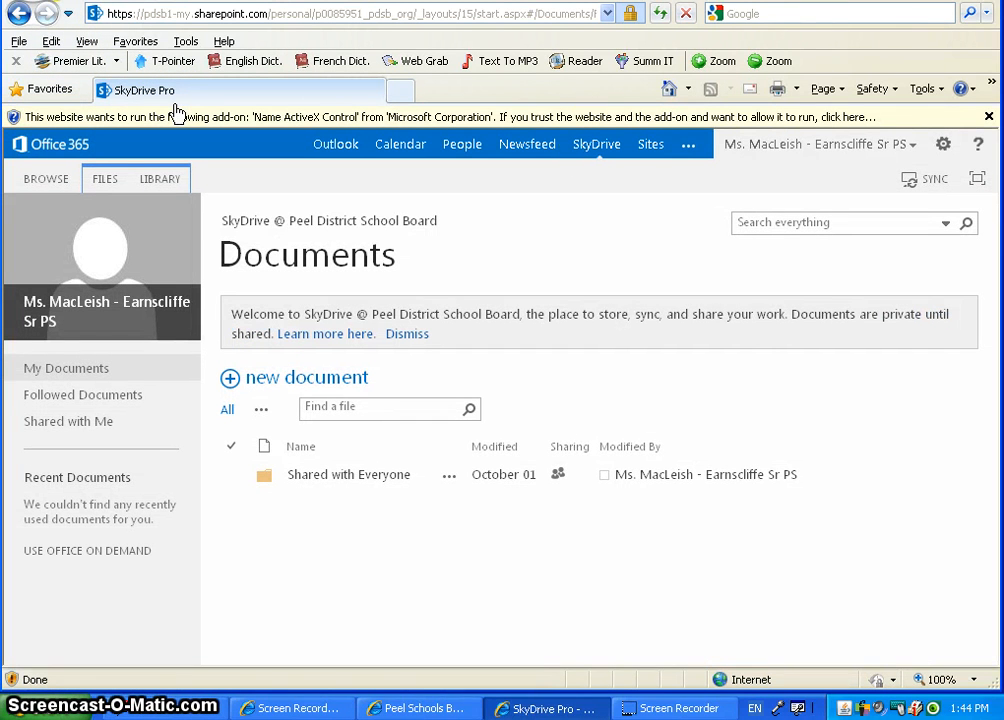
pyautogui.click(300, 387)
# Create a new folder named 'Language Arts' in the Documents library.
pyautogui.click(462, 542)
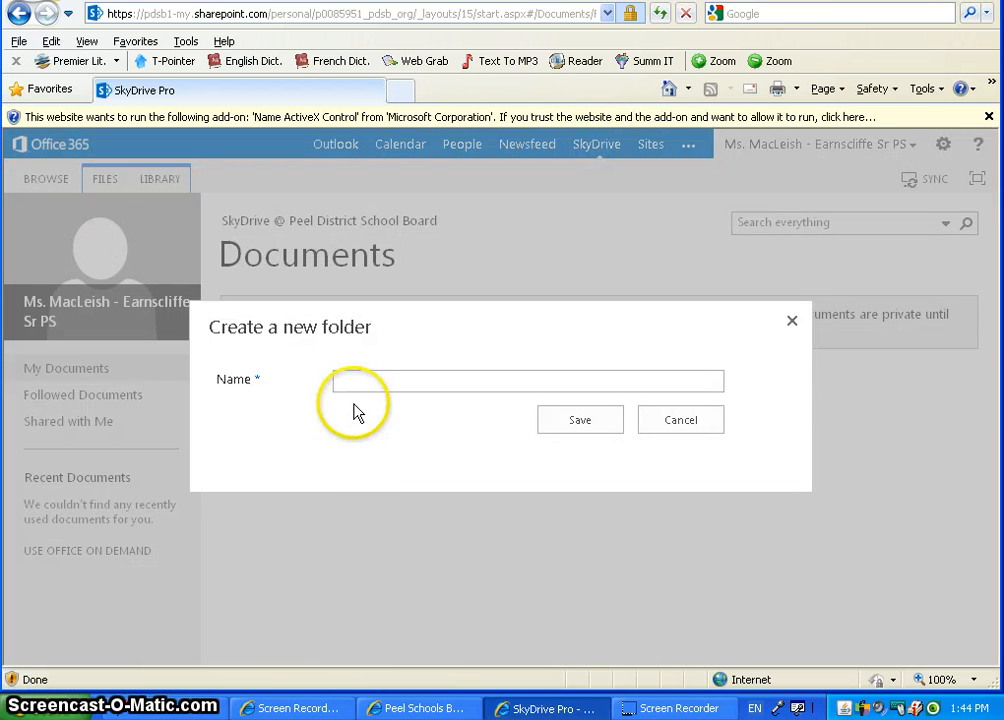
pyautogui.click(348, 380)
pyautogui.write('Language A')
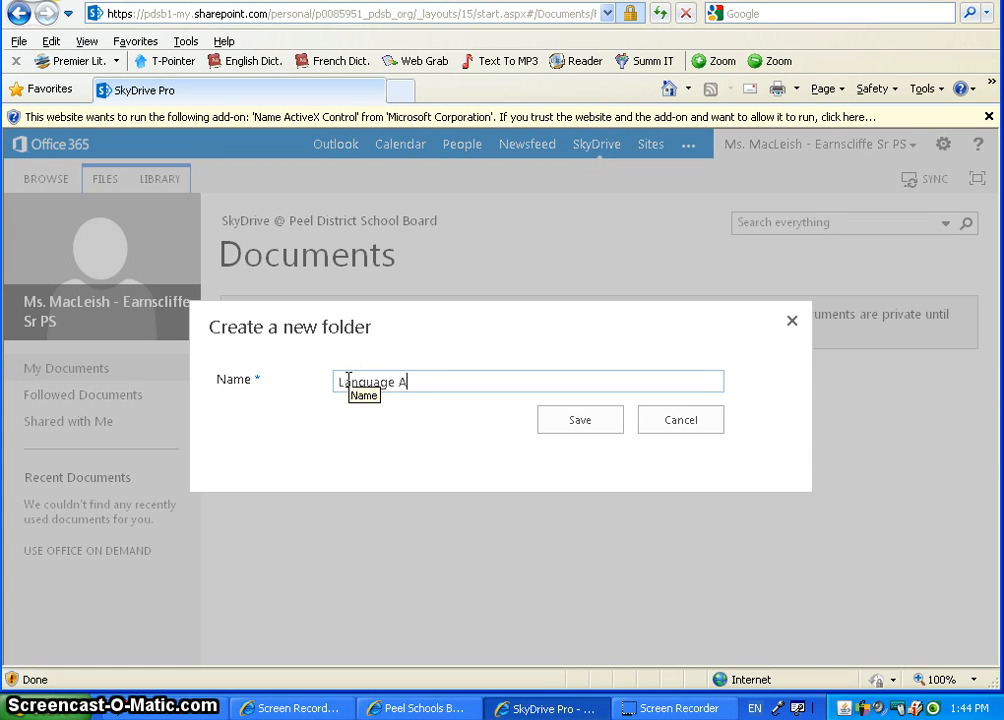
pyautogui.write('rts')
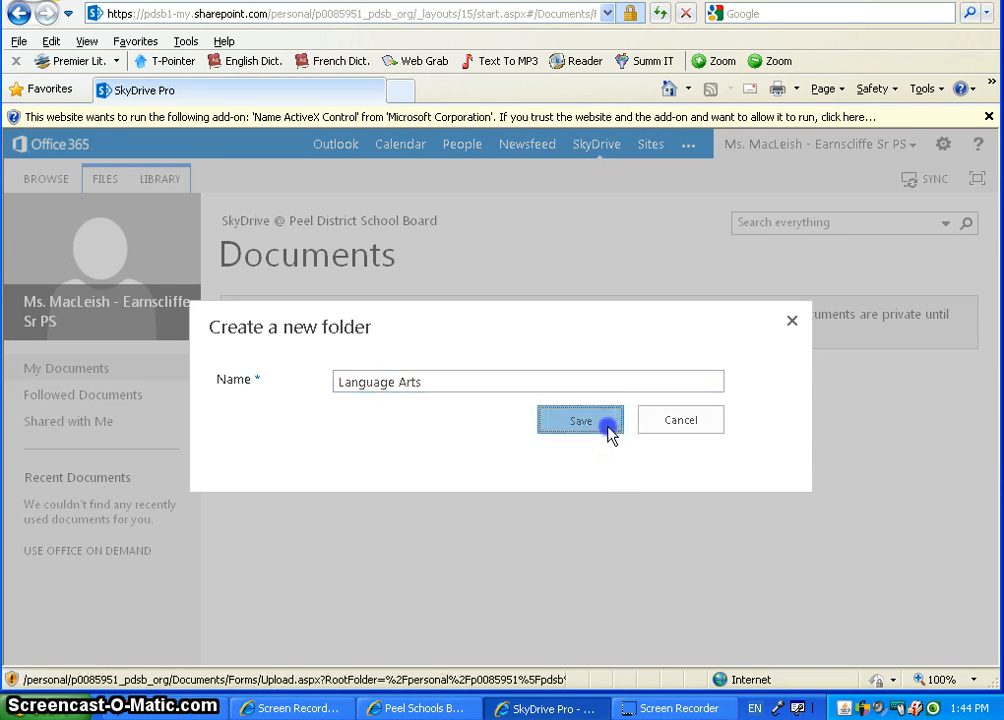
pyautogui.click(606, 430)
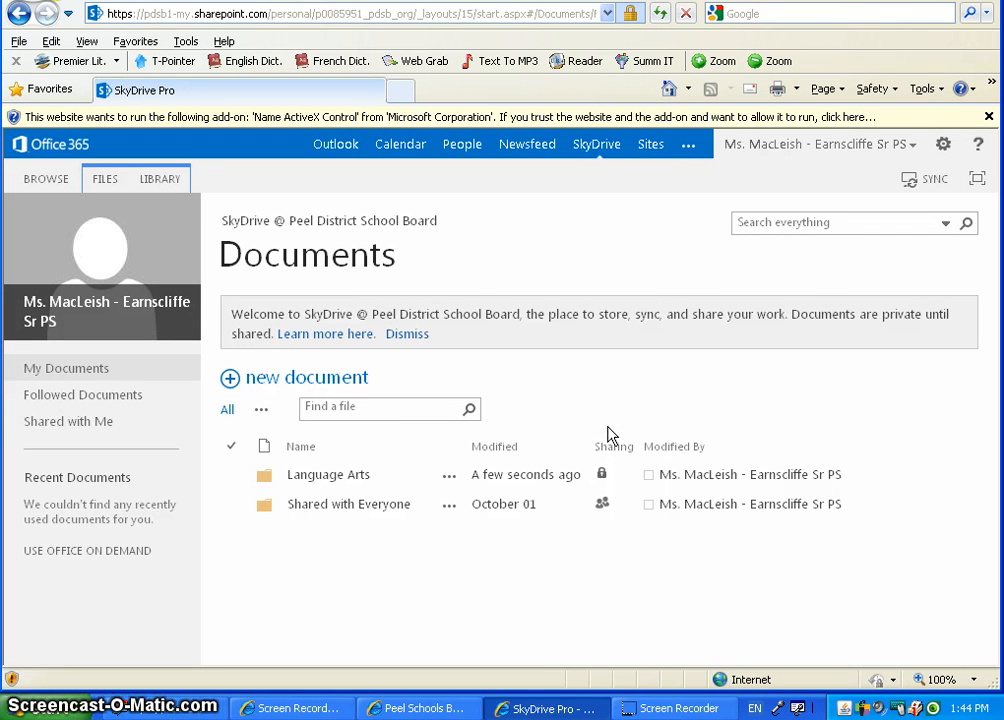
pyautogui.click(584, 437)
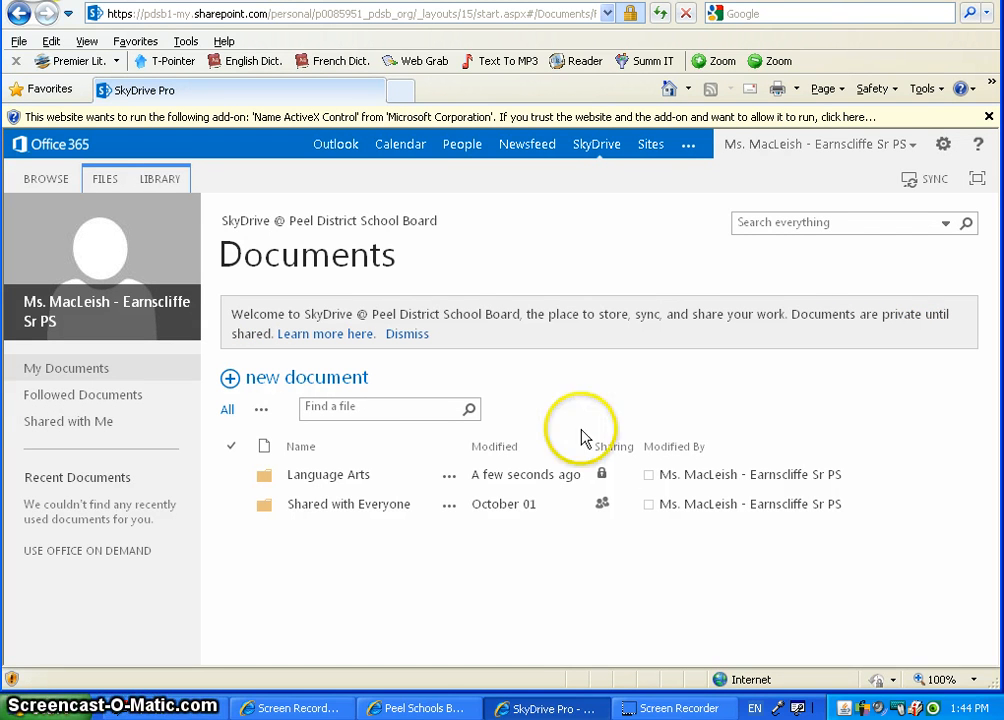
pyautogui.click(330, 476)
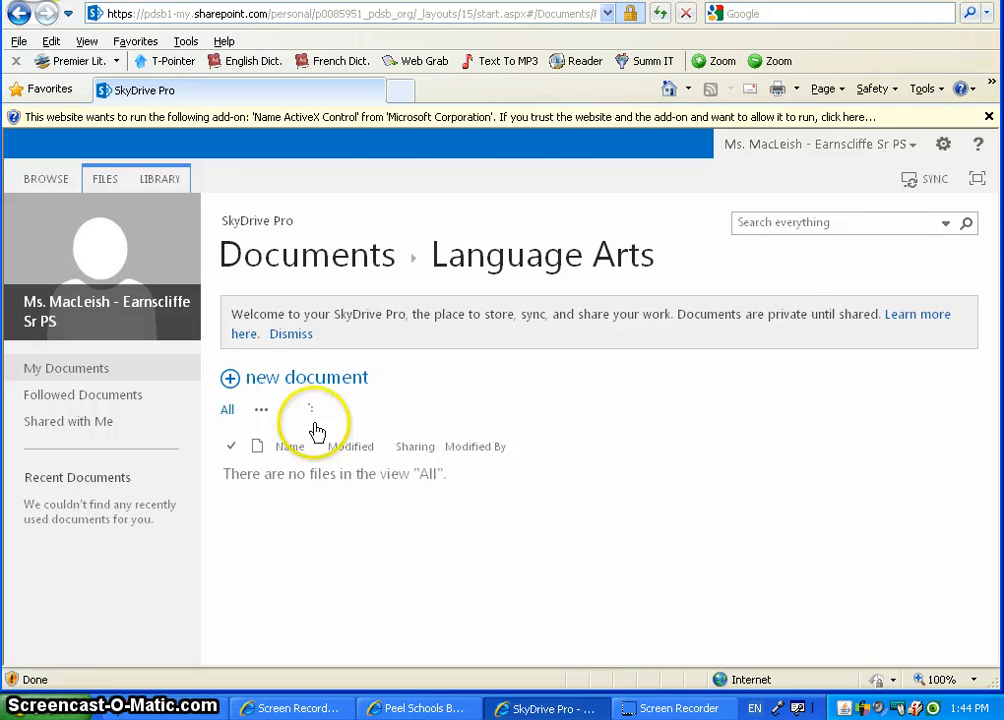
pyautogui.click(321, 385)
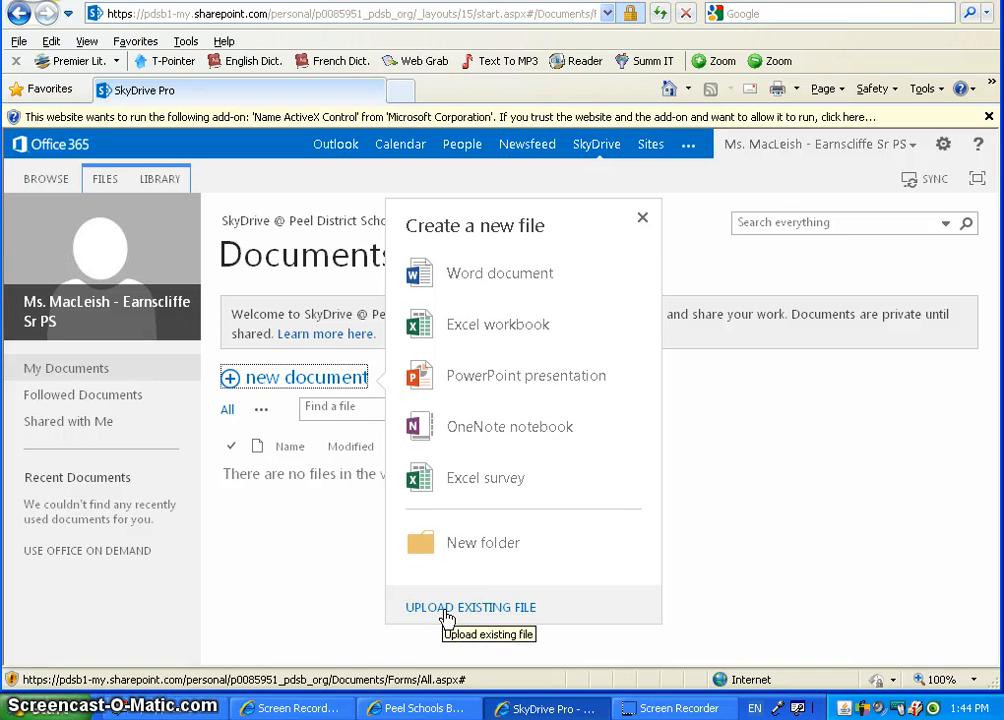
pyautogui.click(262, 556)
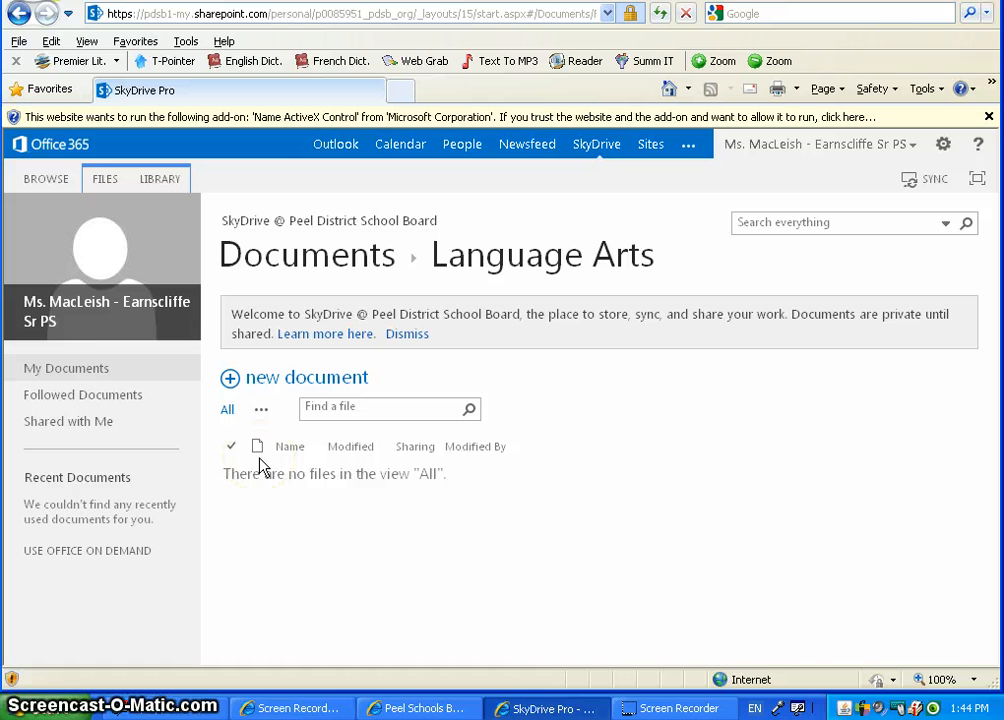
pyautogui.click(227, 458)
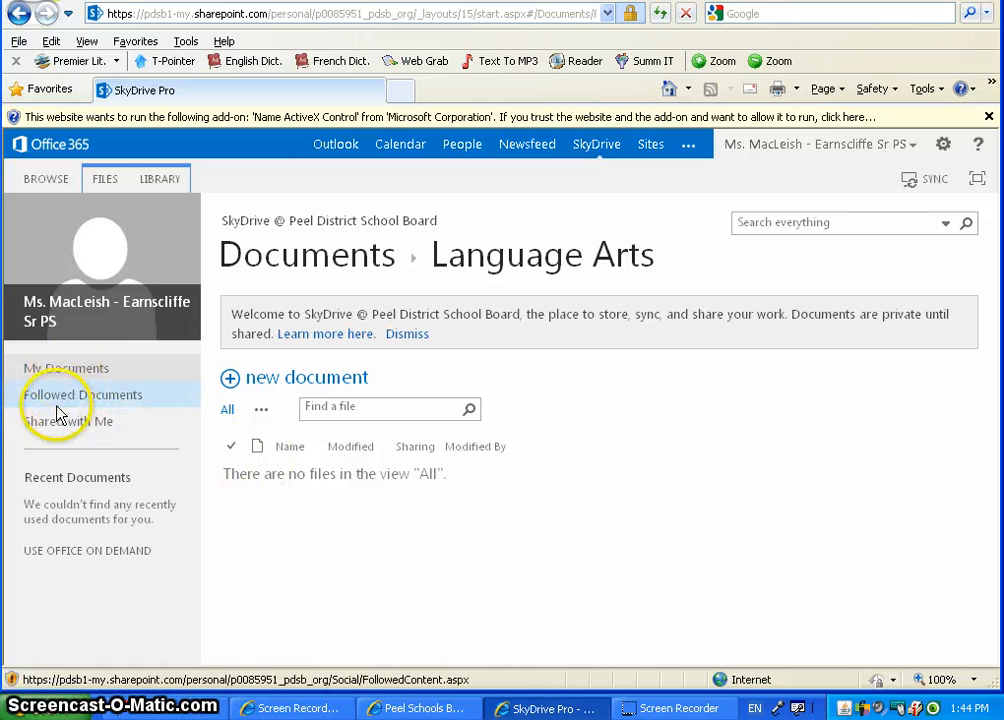
pyautogui.click(262, 257)
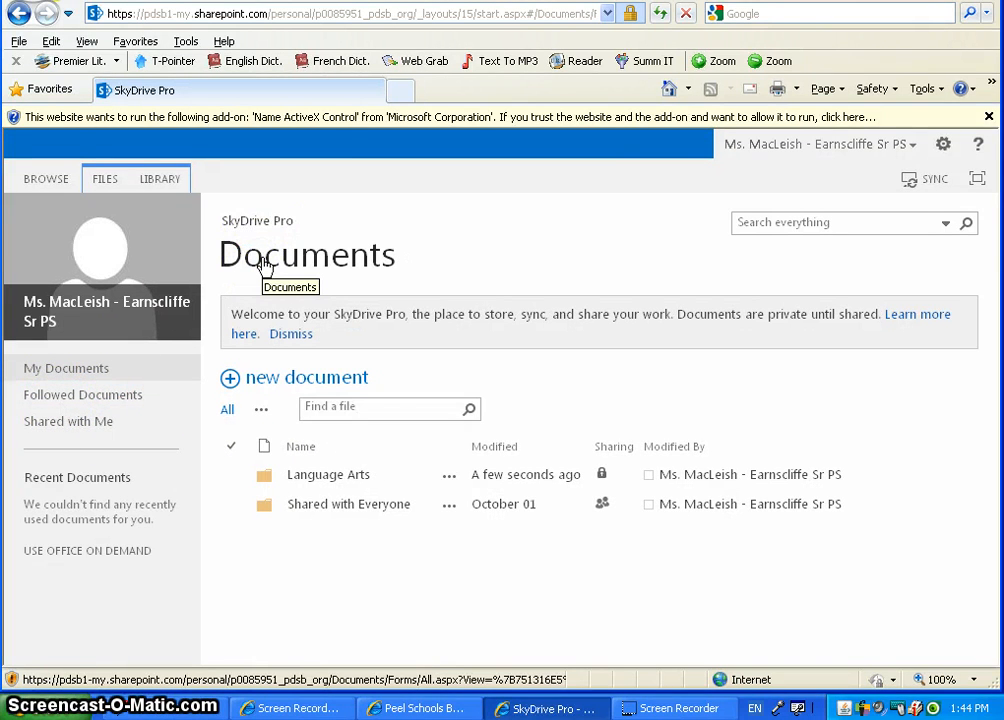
# Invite the Grade 7 teacher to Language Arts by typing her name and picking the suggestion.
pyautogui.click(601, 475)
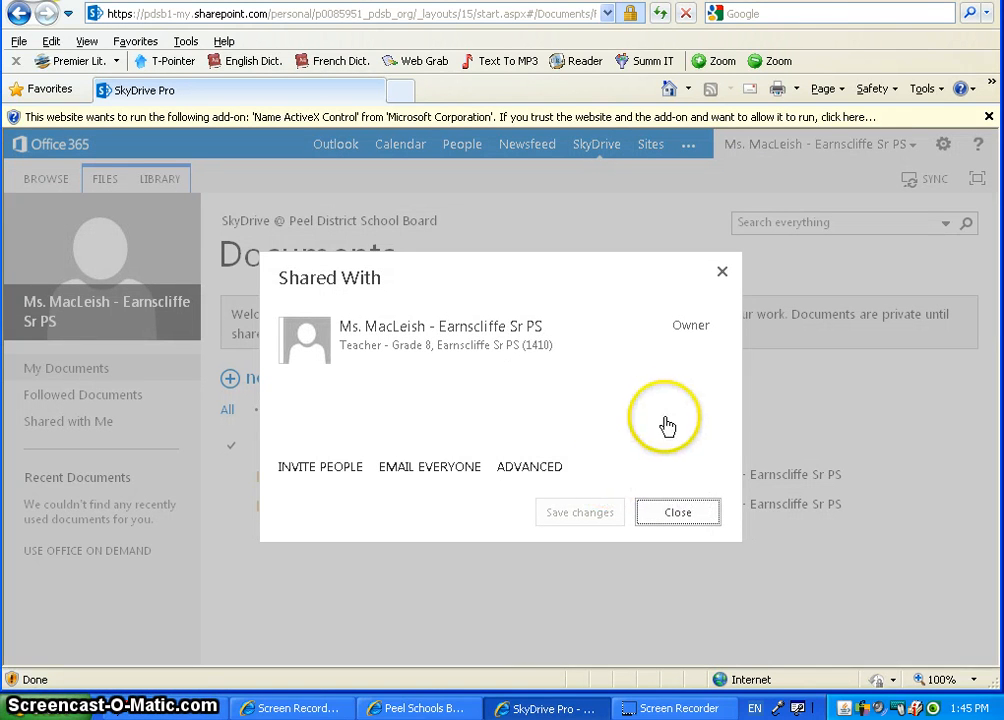
pyautogui.click(313, 476)
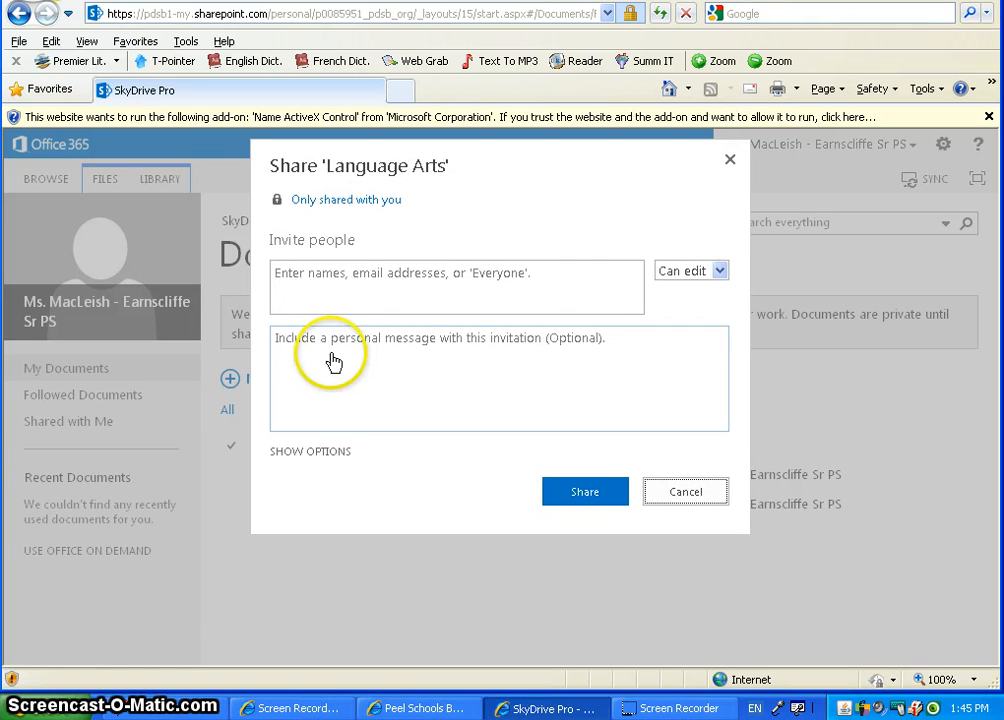
pyautogui.click(339, 286)
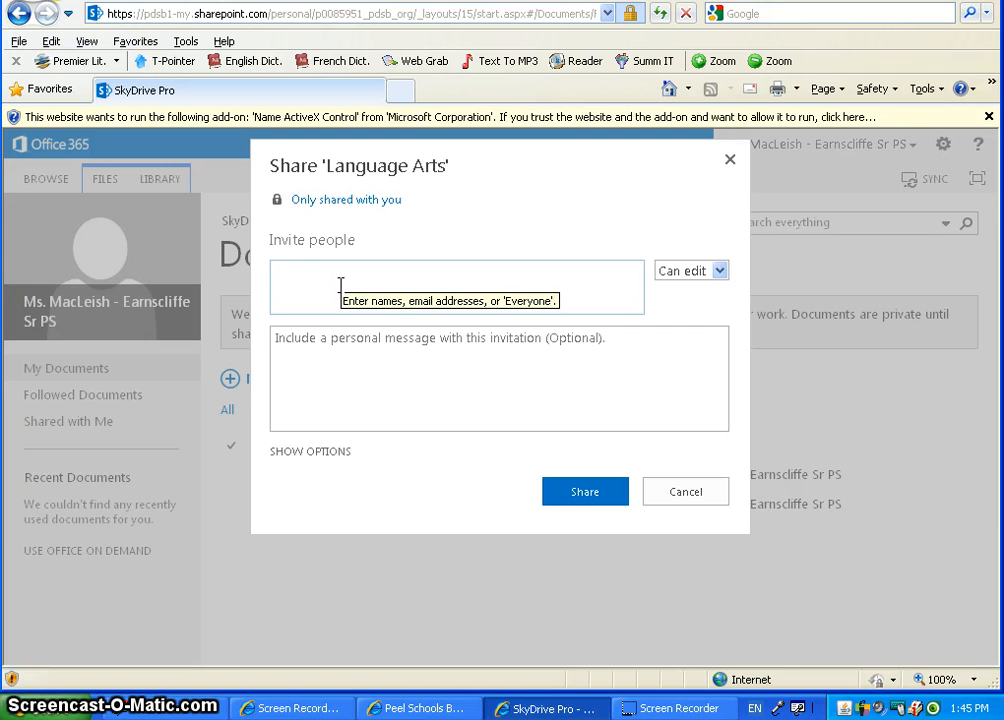
pyautogui.write('Ms. ')
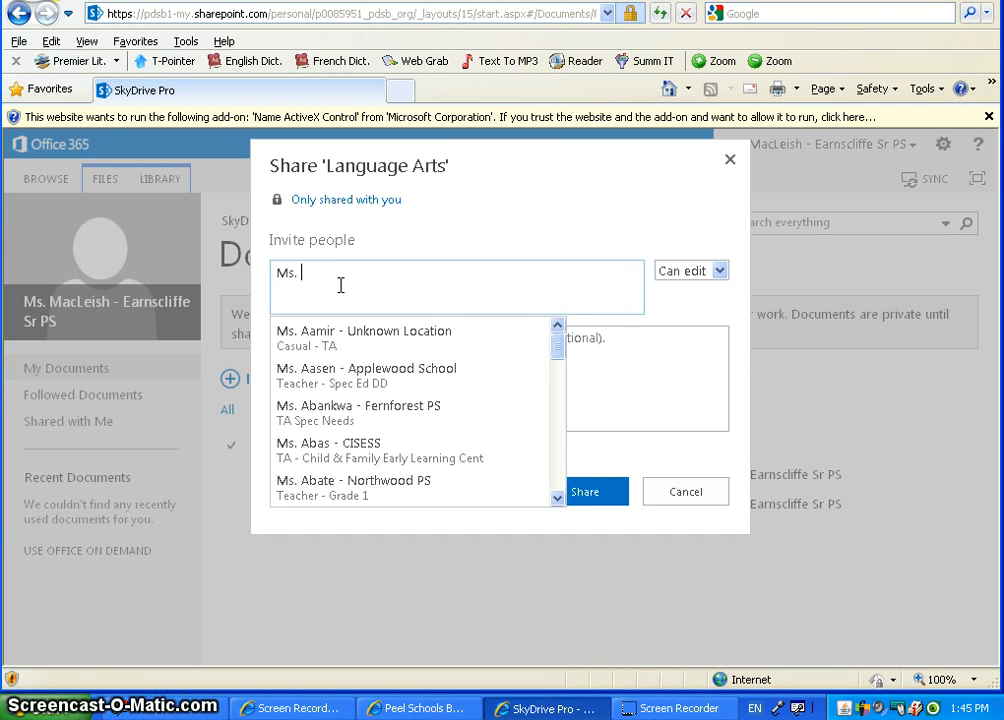
pyautogui.write('Ever')
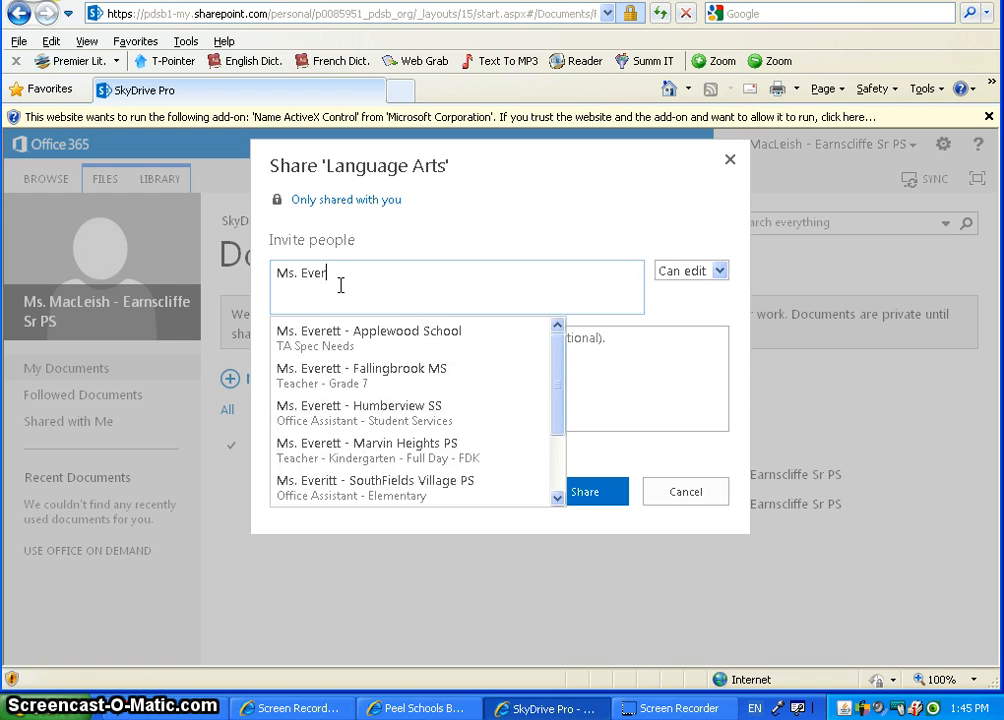
pyautogui.write('sh')
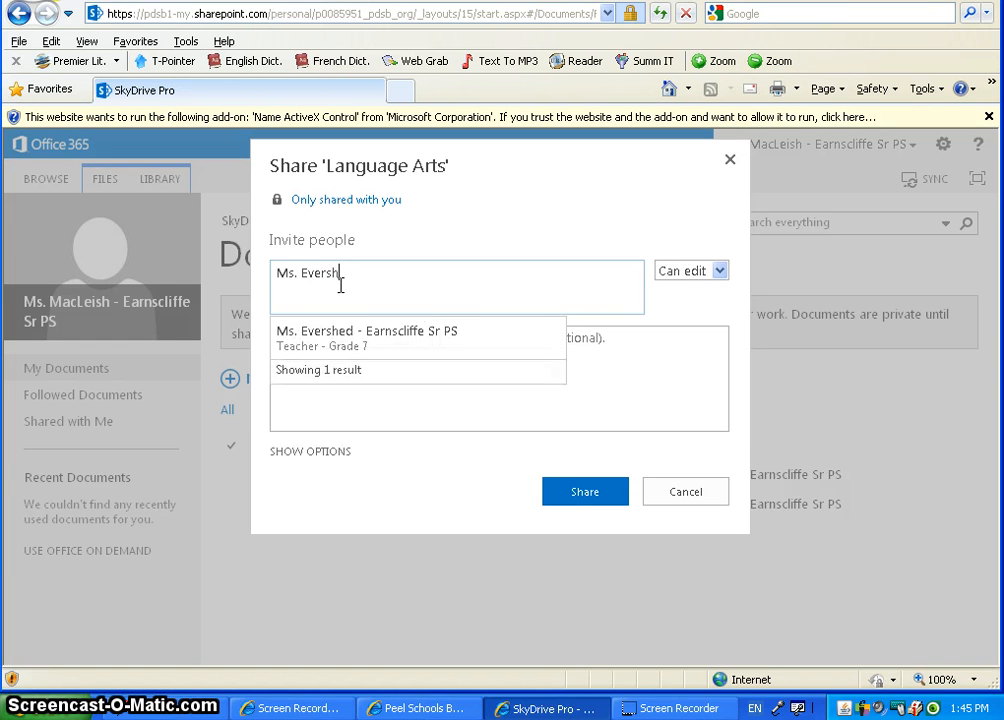
pyautogui.click(345, 331)
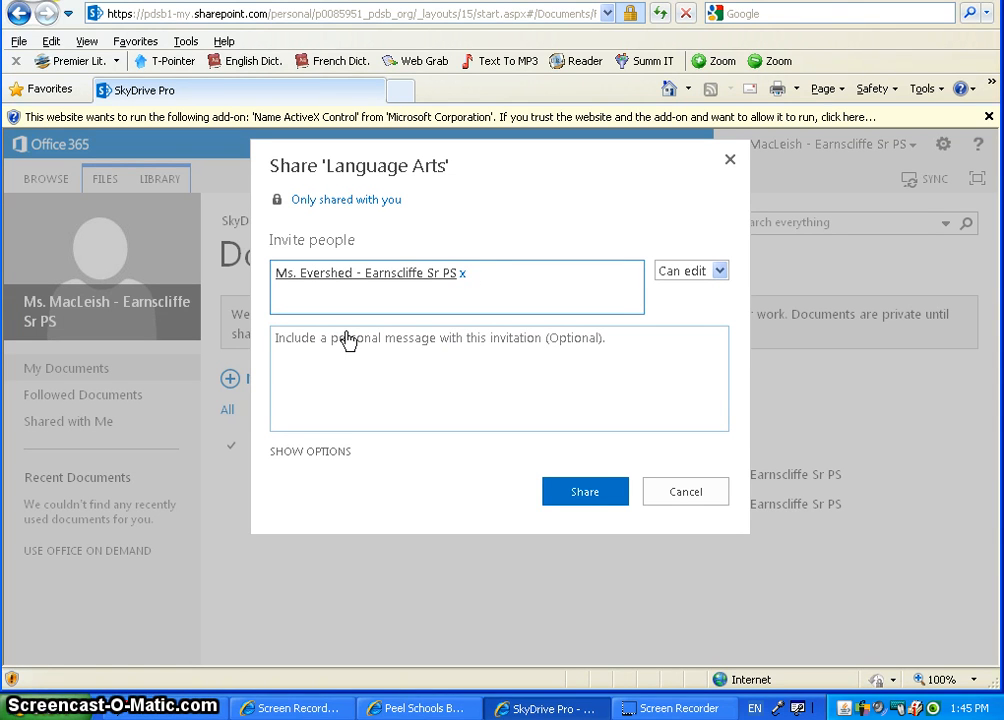
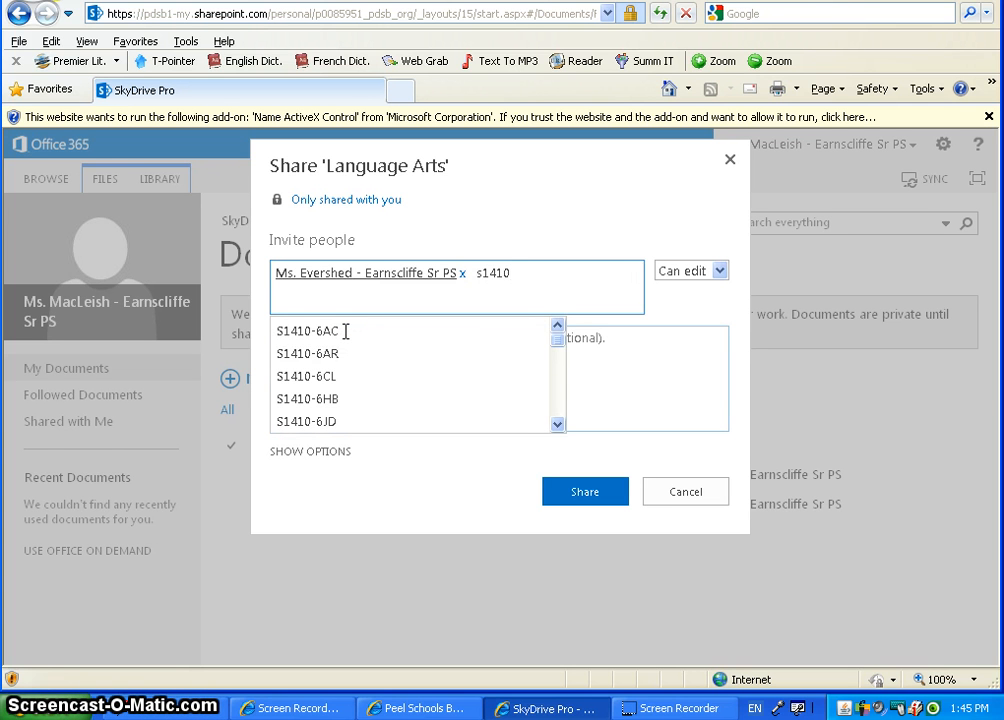
pyautogui.moveTo(556, 336); pyautogui.dragTo(559, 425)
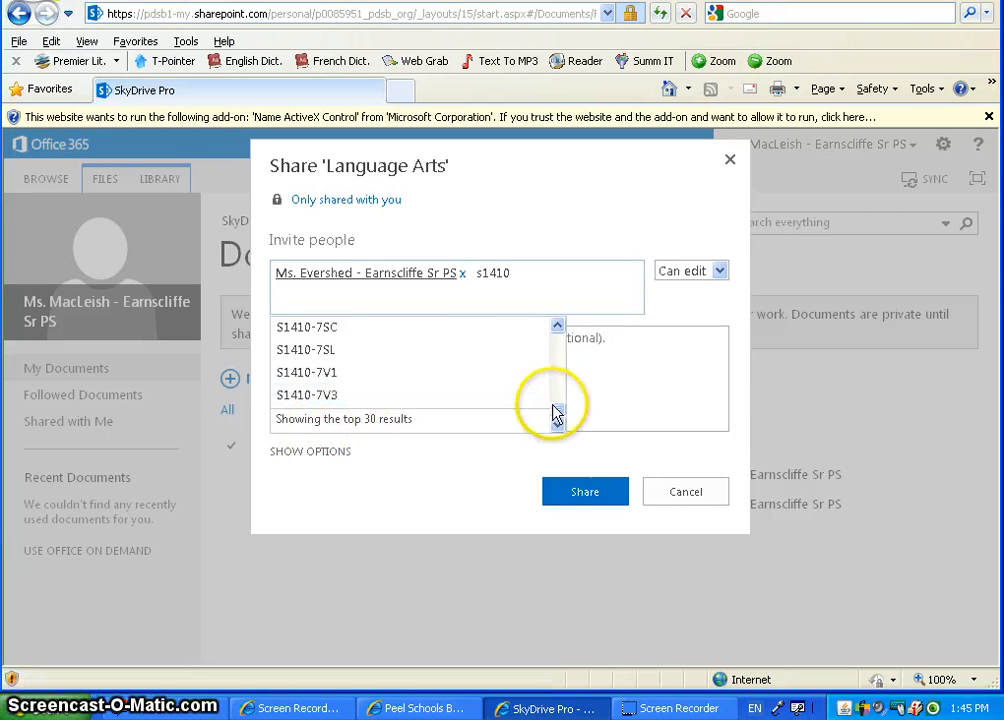
pyautogui.moveTo(556, 413)
pyautogui.mouseDown()
pyautogui.moveTo(554, 332)
pyautogui.moveTo(556, 418)
pyautogui.mouseUp()
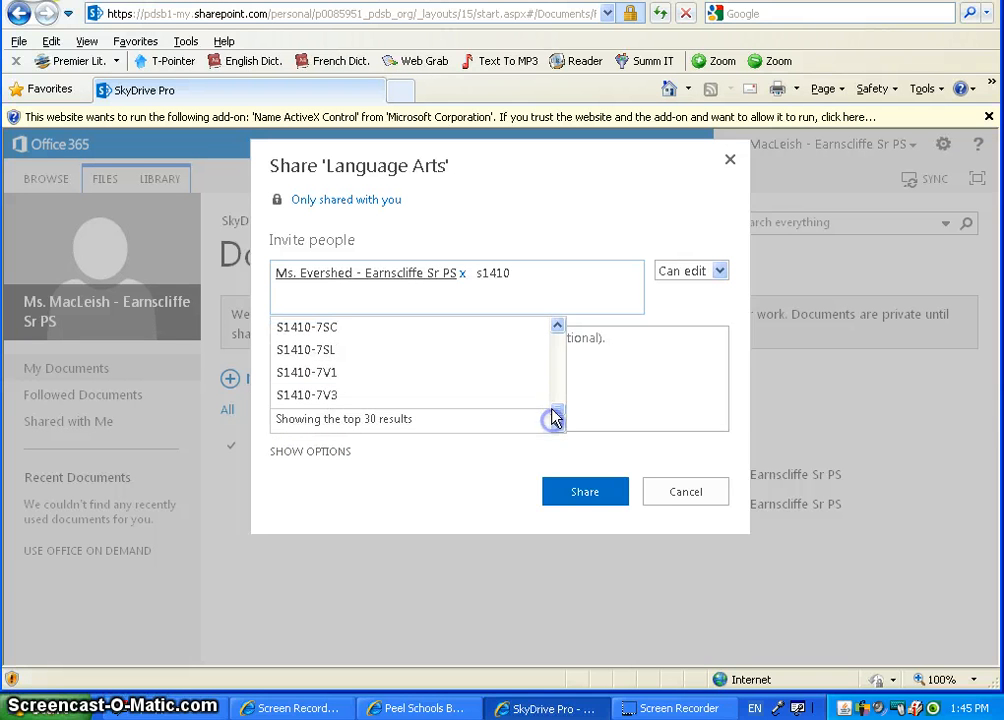
pyautogui.click(511, 273)
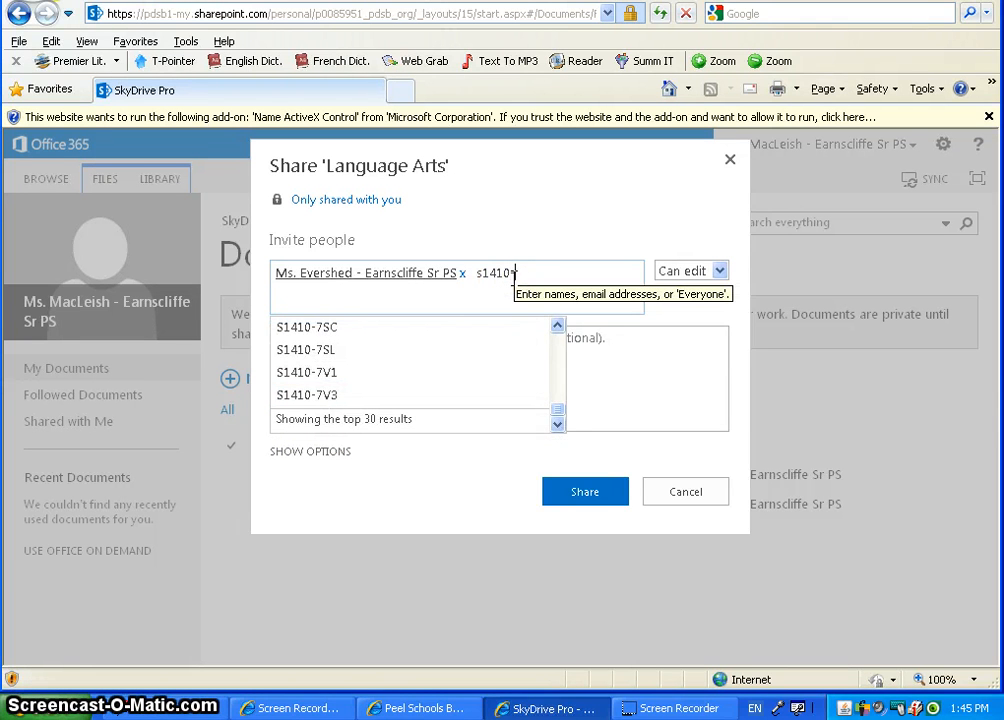
pyautogui.write('-8')
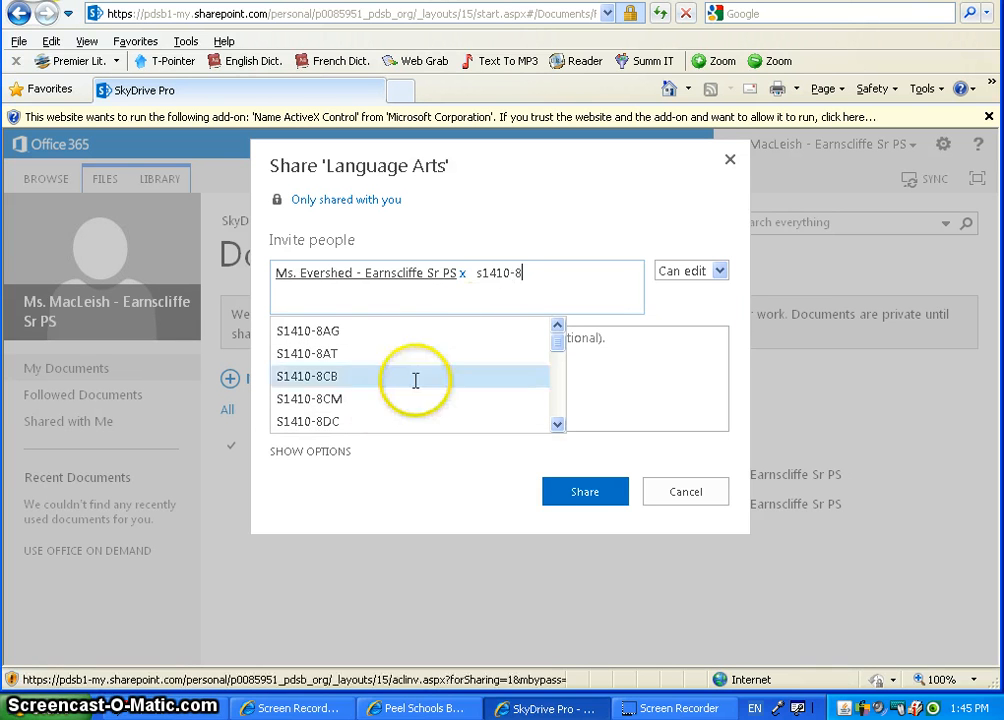
pyautogui.click(336, 400)
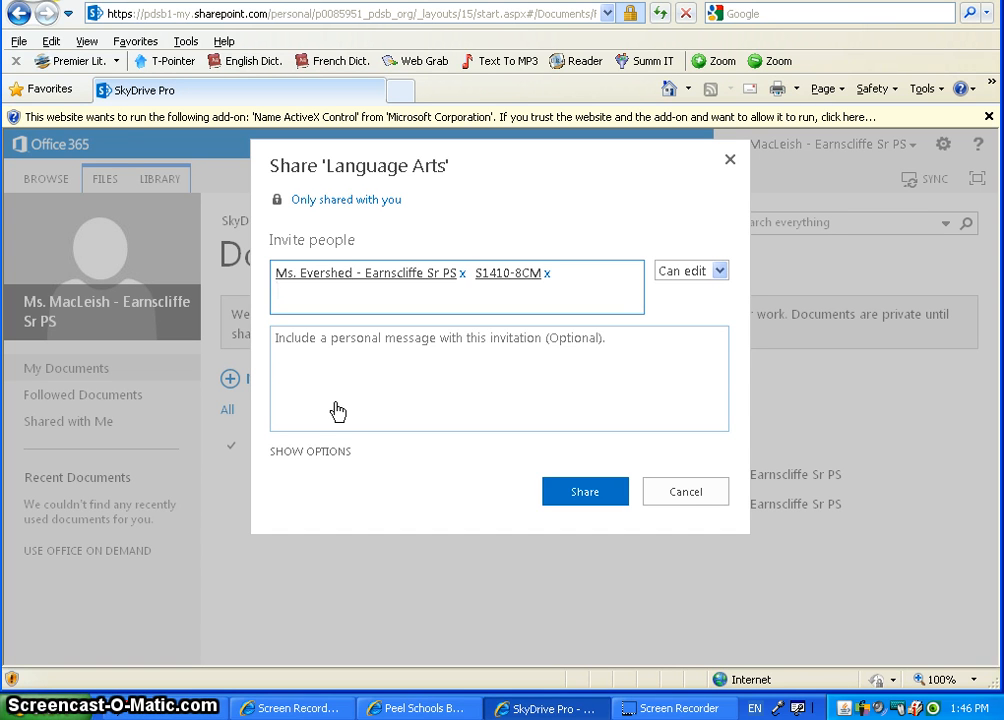
pyautogui.click(545, 274)
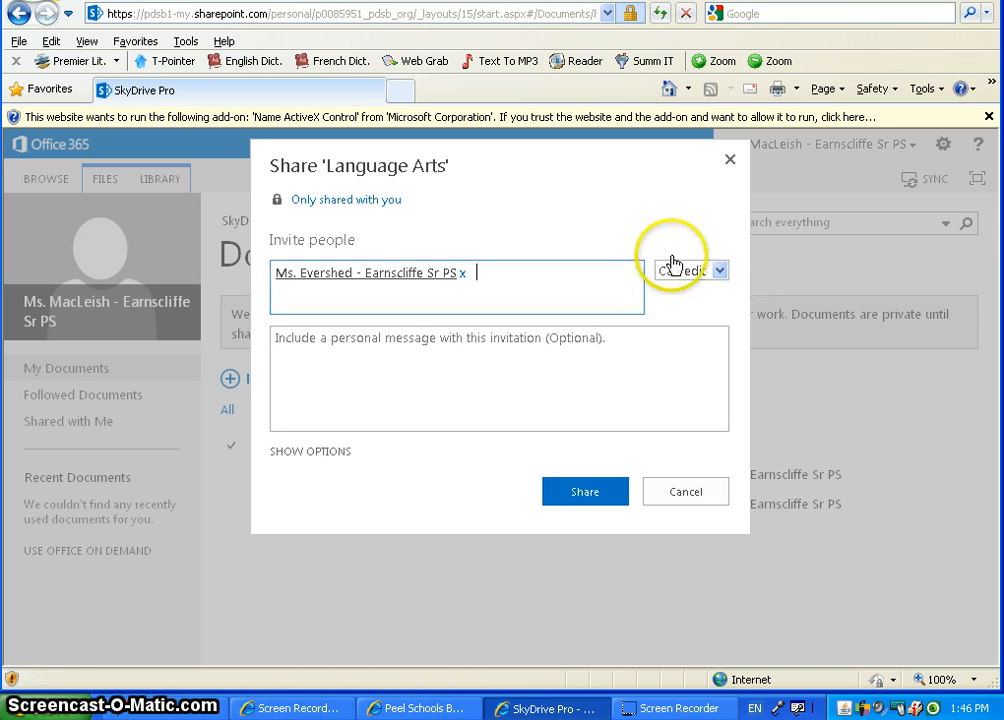
# Change the invitee's permission from Can edit to Can view and send the share.
pyautogui.click(718, 271)
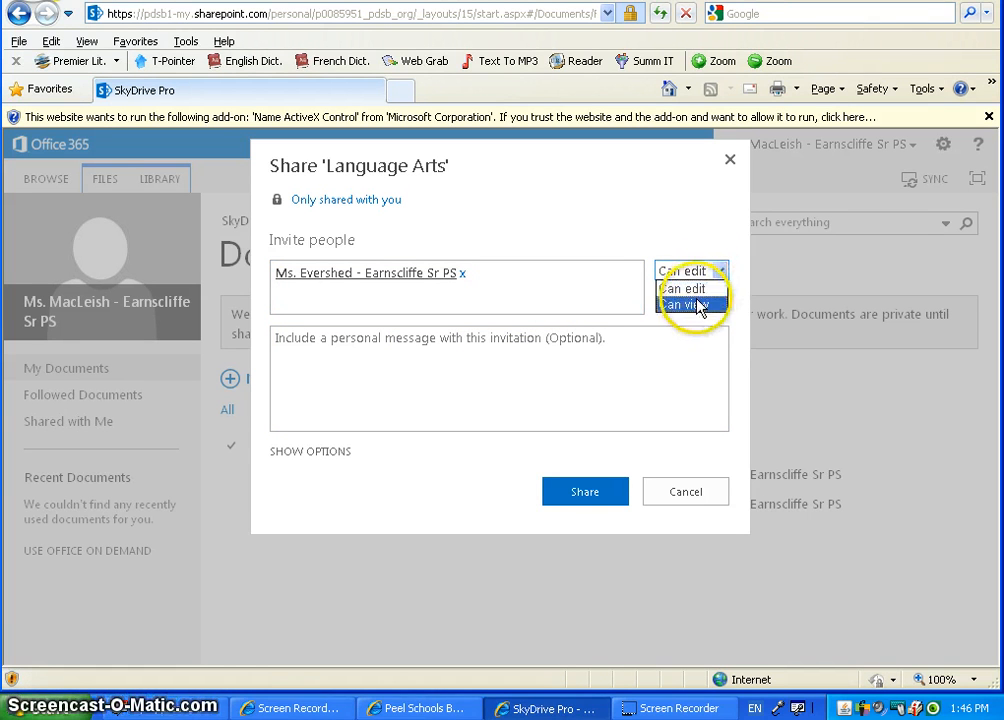
pyautogui.click(697, 305)
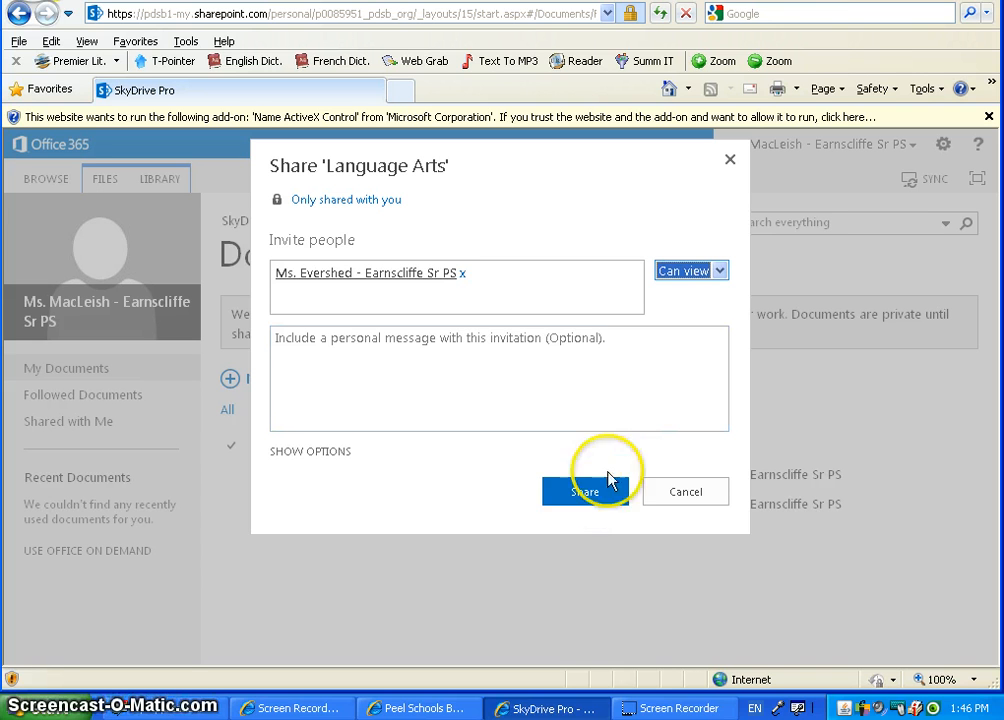
pyautogui.click(587, 494)
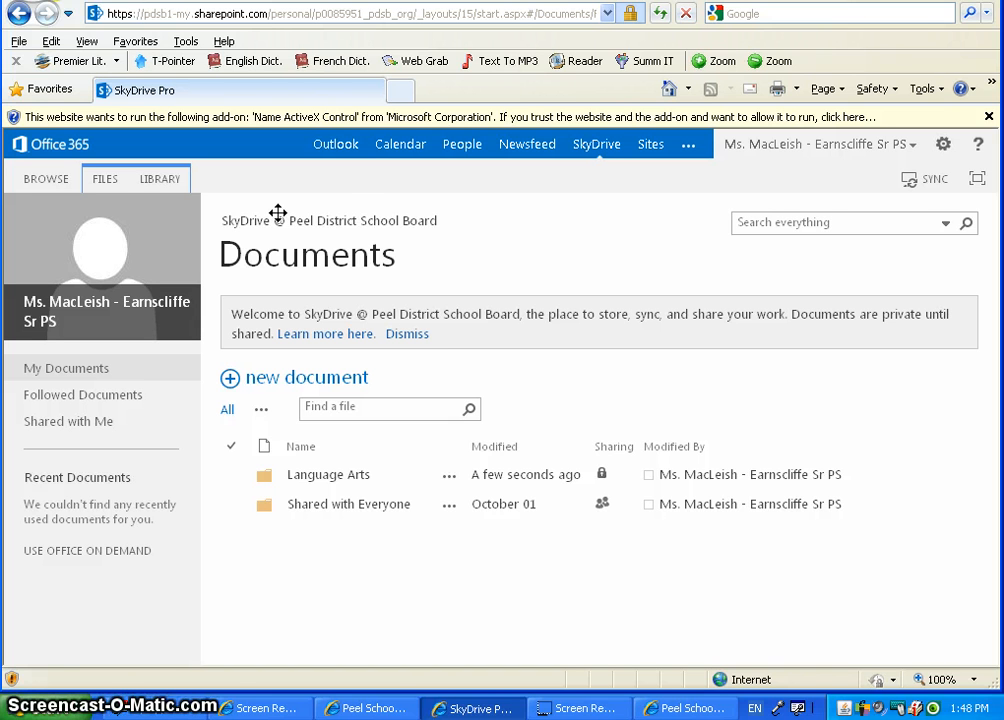
# Open Outlook to view the 'Language Arts' share notification email.
pyautogui.click(336, 146)
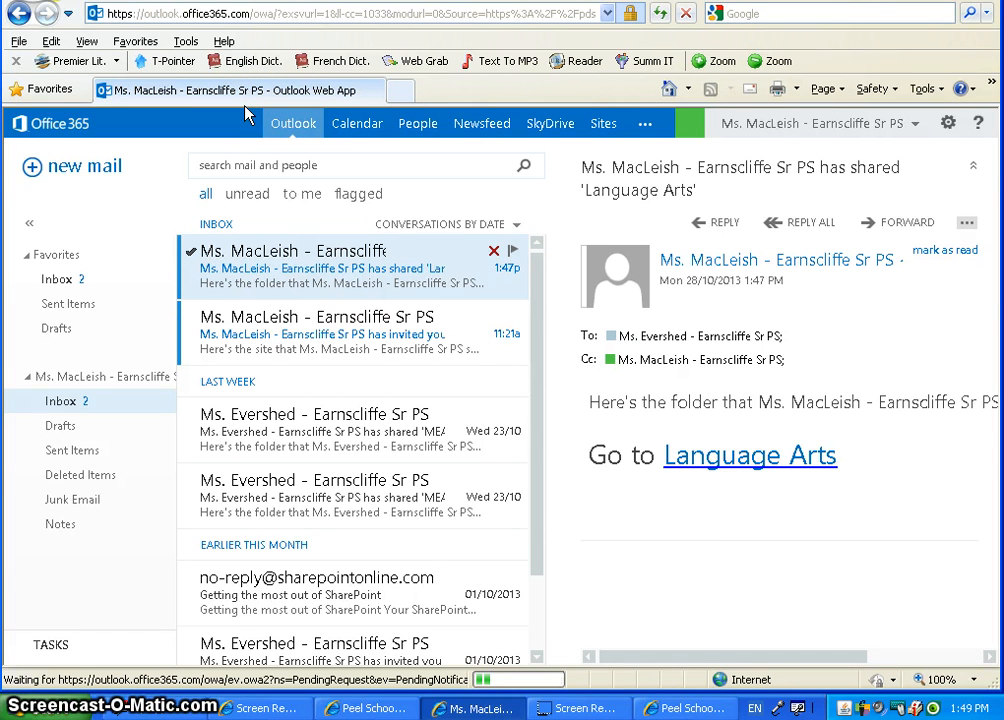
pyautogui.click(300, 126)
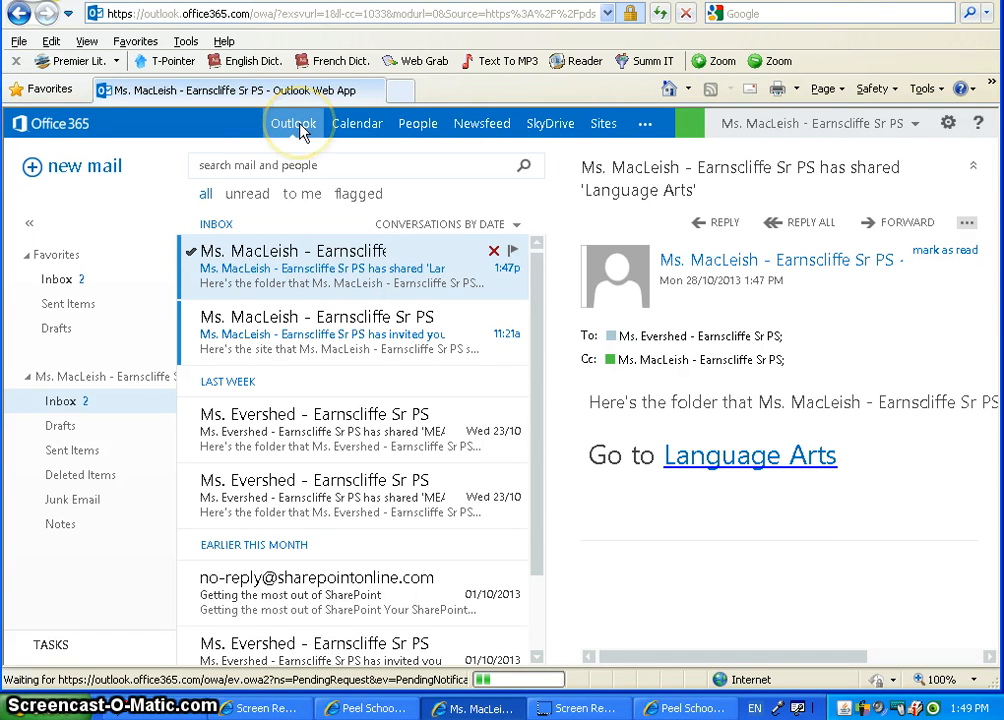